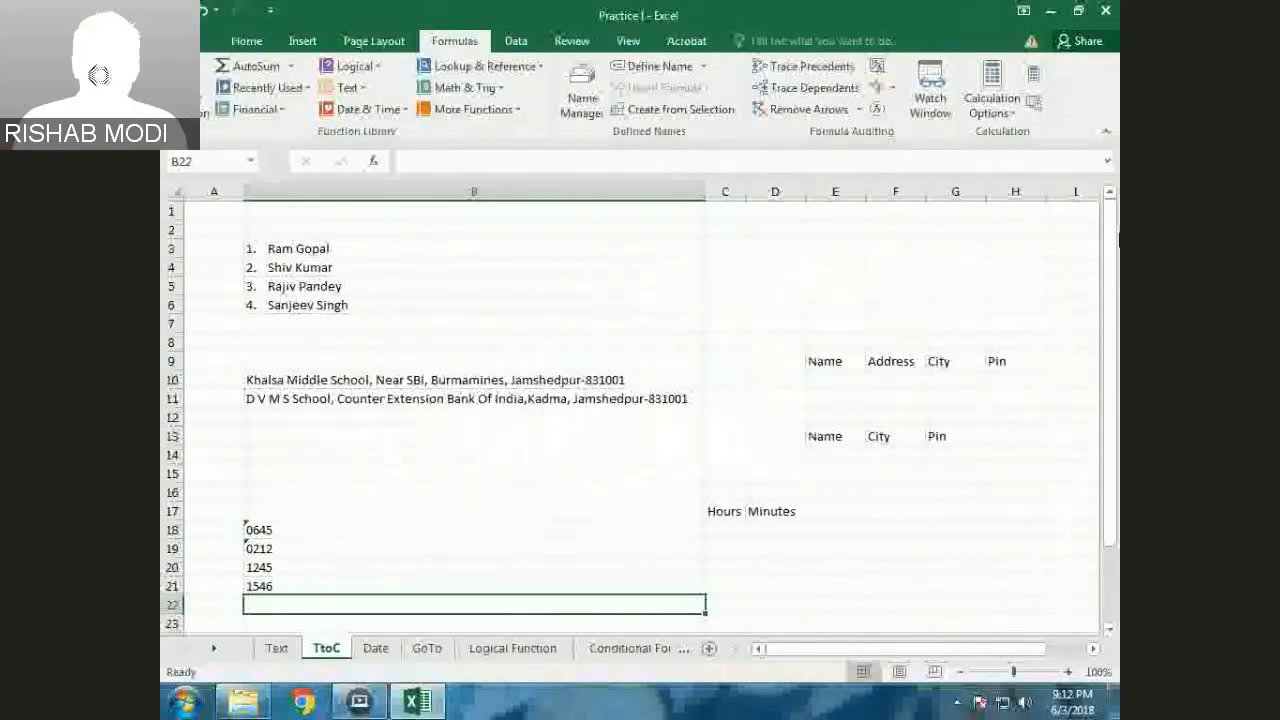
Enter the headers First Name in D3 and Last Name in E3
{"action": "left_click", "coordinate": [775, 249]}
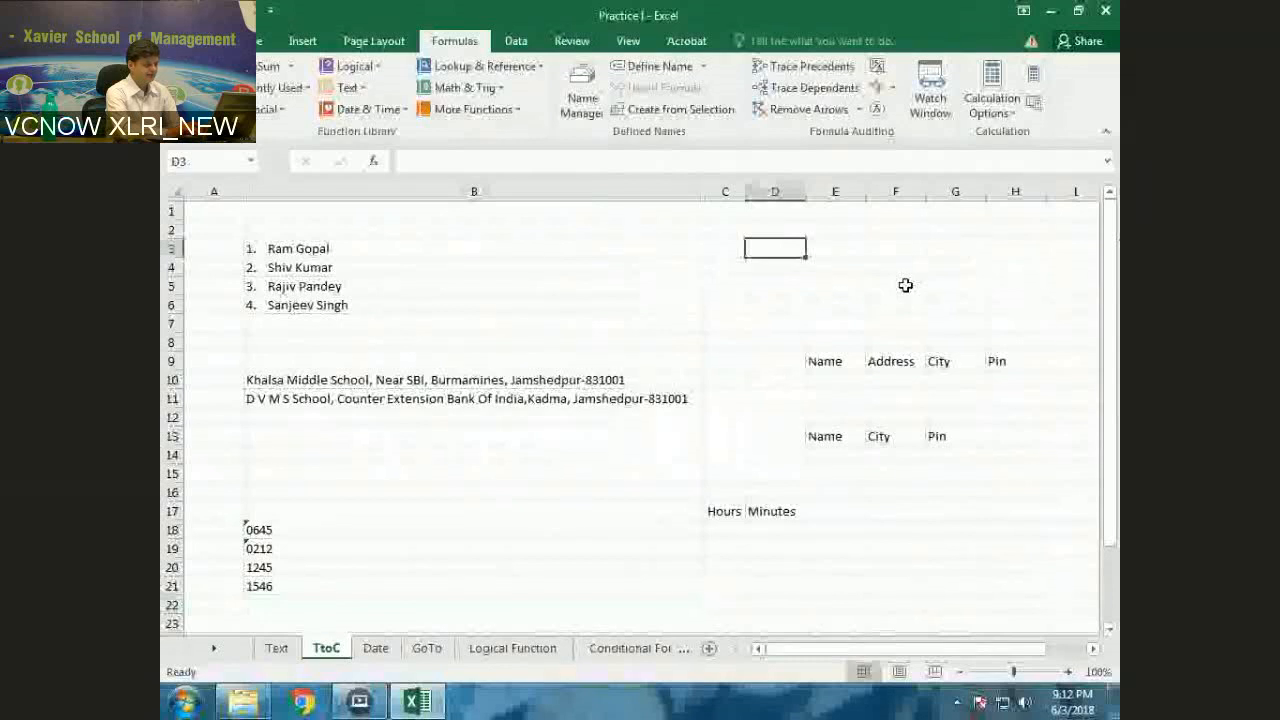
{"action": "type", "text": "First Name"}
{"action": "key", "text": "Tab"}
{"action": "type", "text": "Last"}
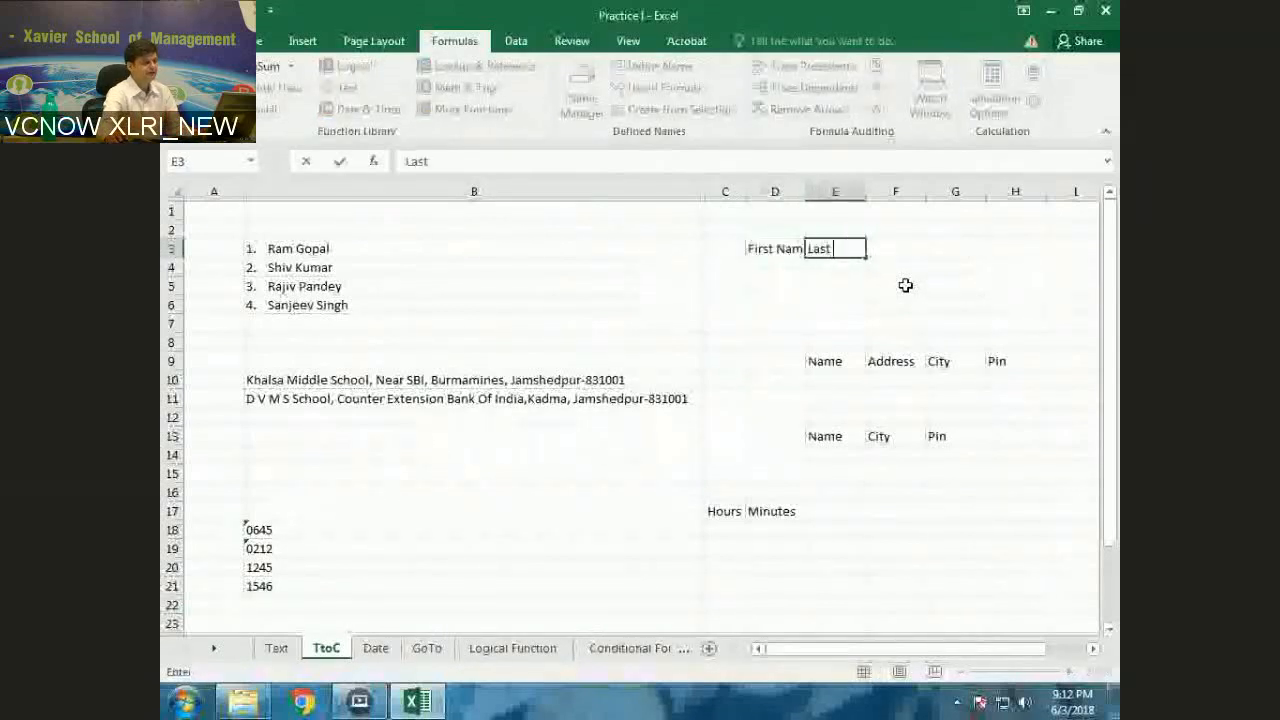
{"action": "type", "text": " Name"}
{"action": "key", "text": "Return"}
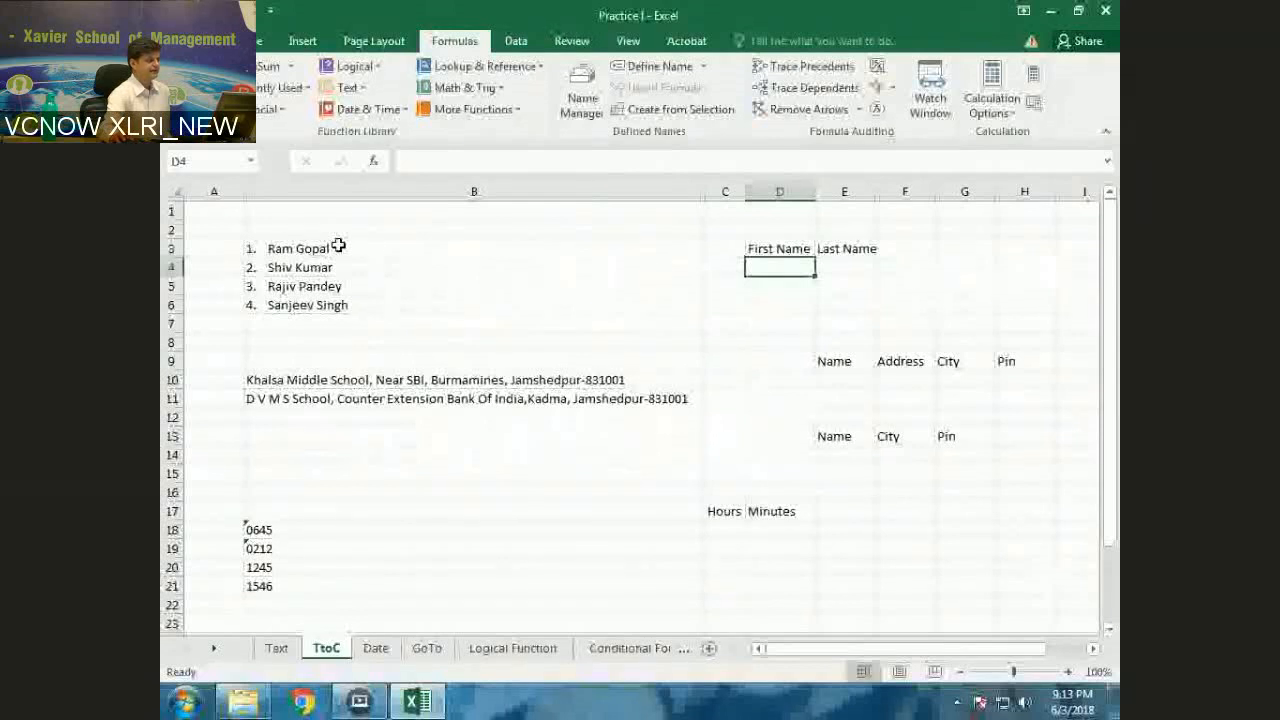
Start Text to Columns on the numbered names in B3:B6 as delimited data, with only Space as the delimiter
{"action": "left_click_drag", "start_coordinate": [339, 246], "coordinate": [337, 305]}
{"action": "left_click", "coordinate": [516, 40]}
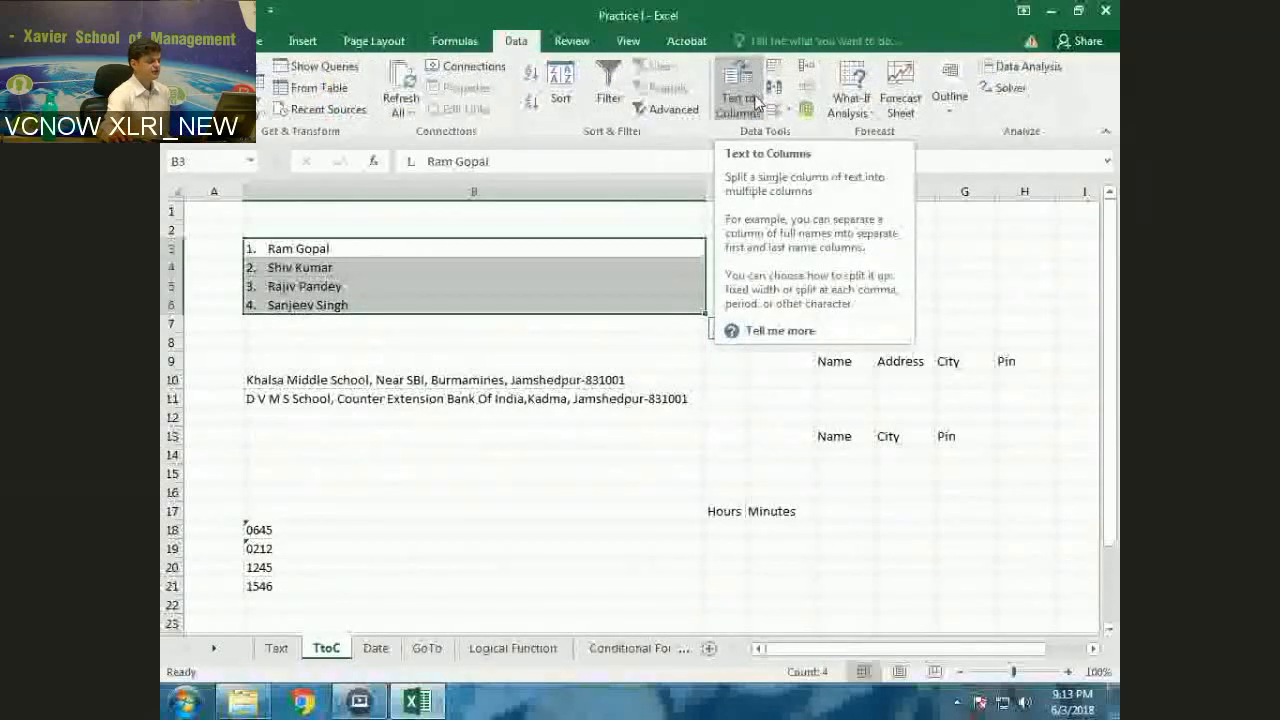
{"action": "left_click", "coordinate": [757, 104]}
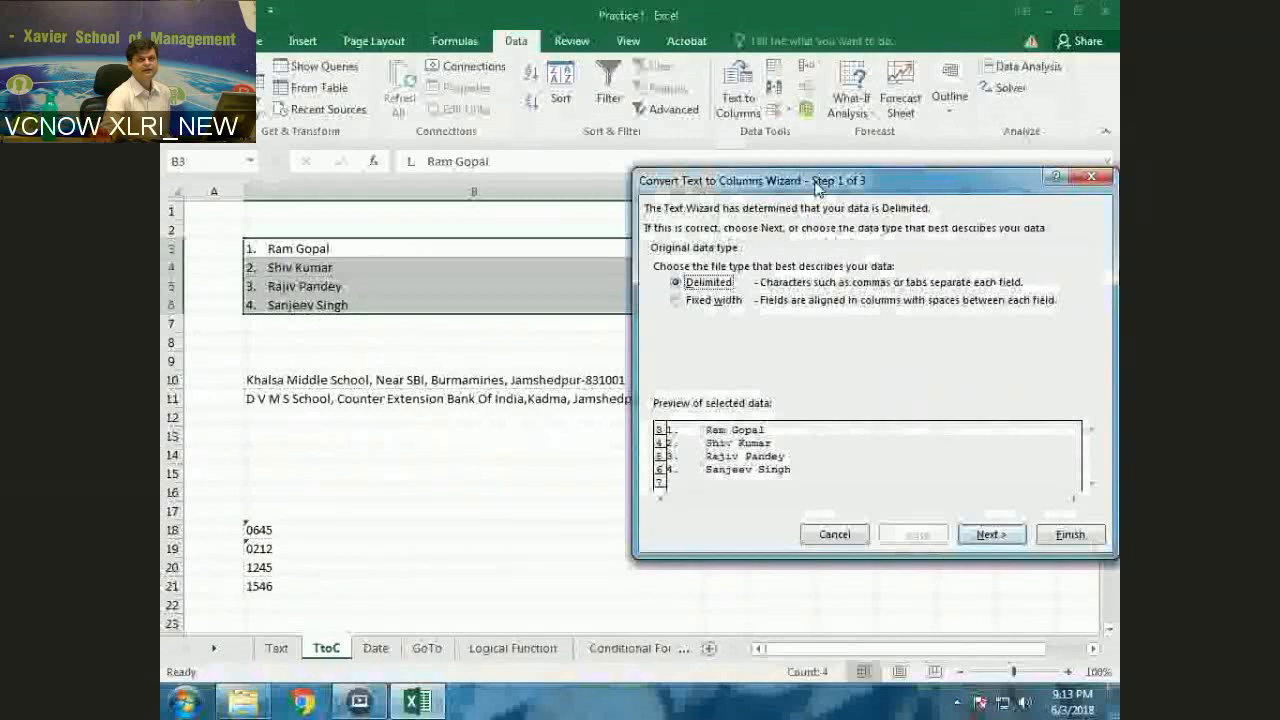
{"action": "left_click_drag", "start_coordinate": [815, 188], "coordinate": [645, 213]}
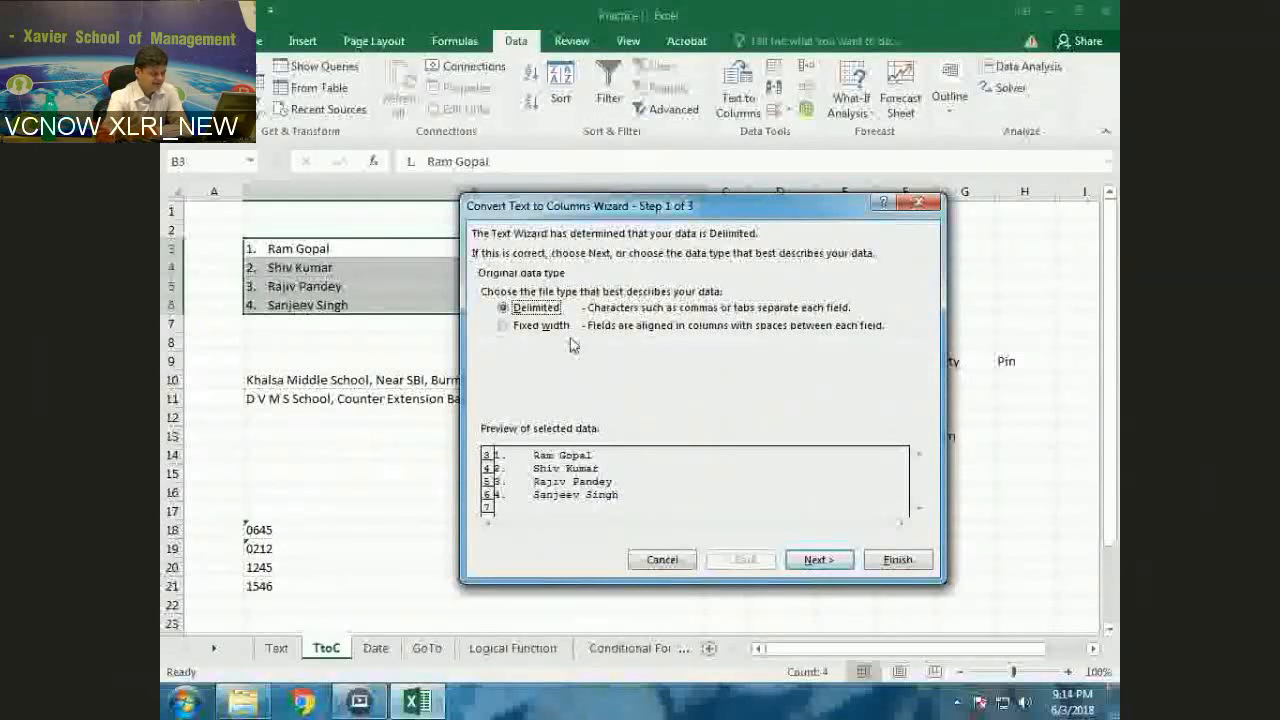
{"action": "left_click", "coordinate": [818, 560]}
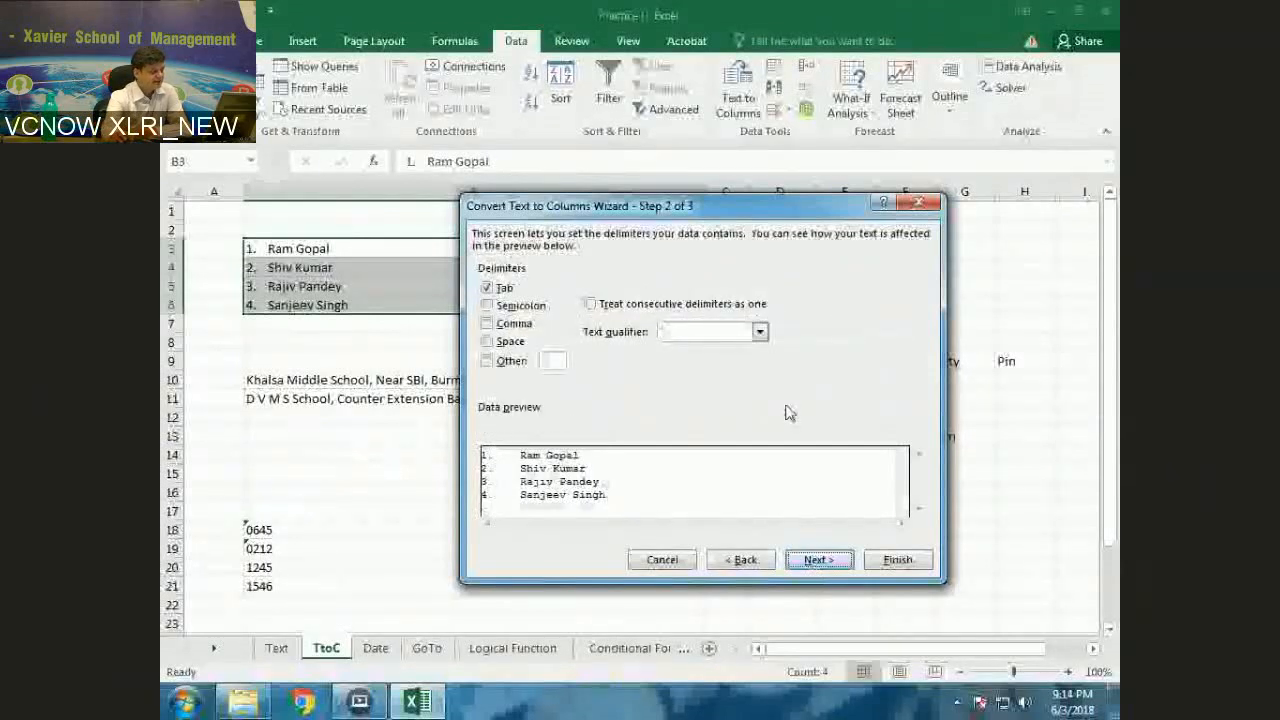
{"action": "left_click", "coordinate": [487, 288]}
{"action": "left_click", "coordinate": [487, 342]}
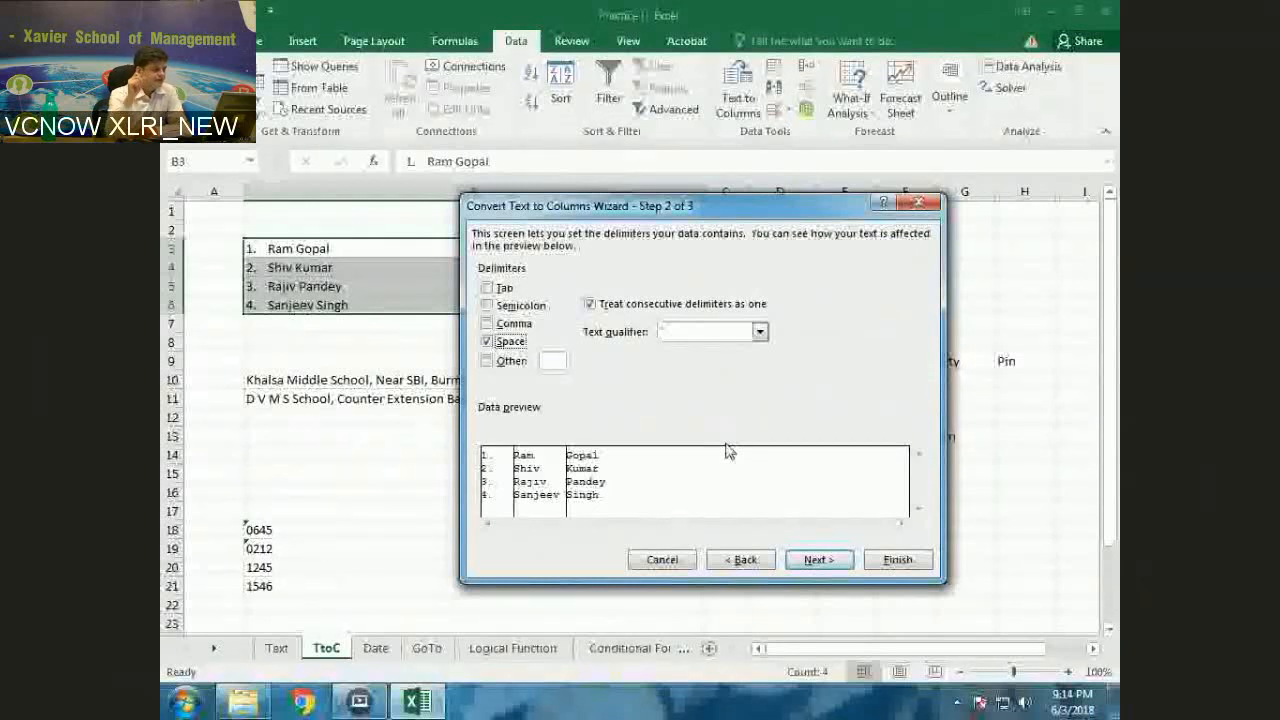
{"action": "left_click", "coordinate": [815, 562]}
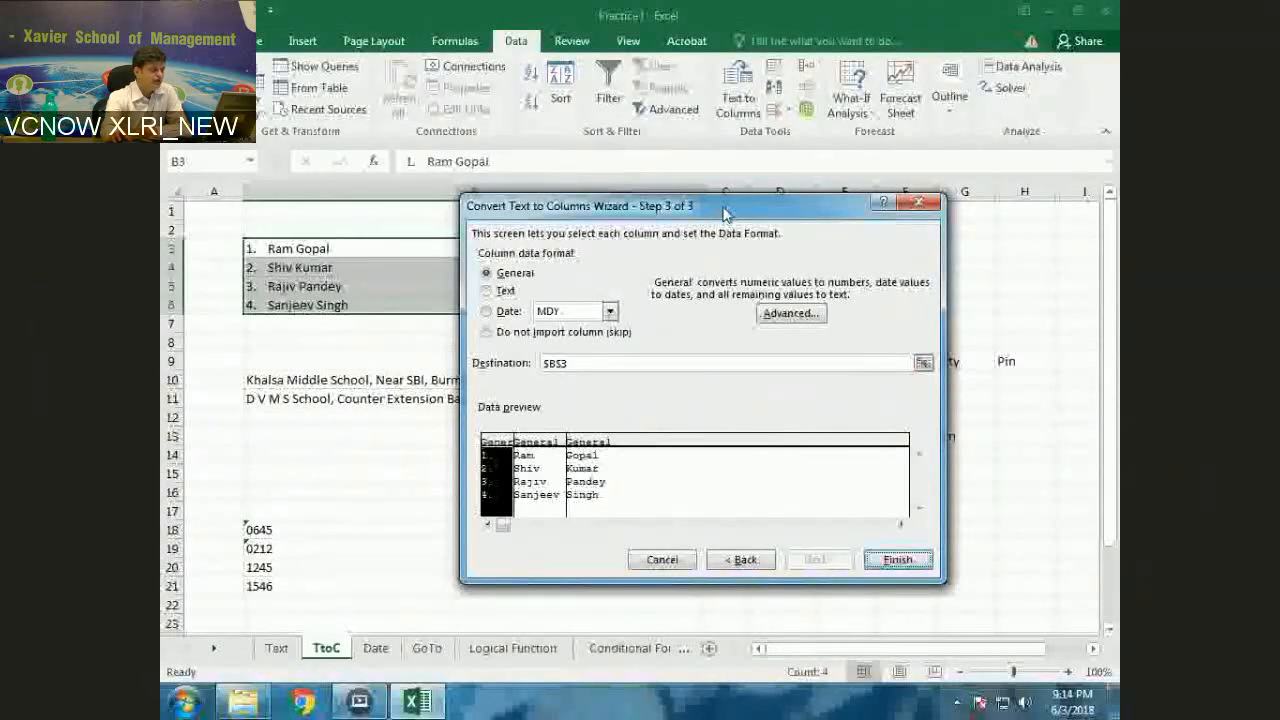
Exclude the serial-number column from the import of the split names
{"action": "left_click_drag", "start_coordinate": [725, 213], "coordinate": [772, 287]}
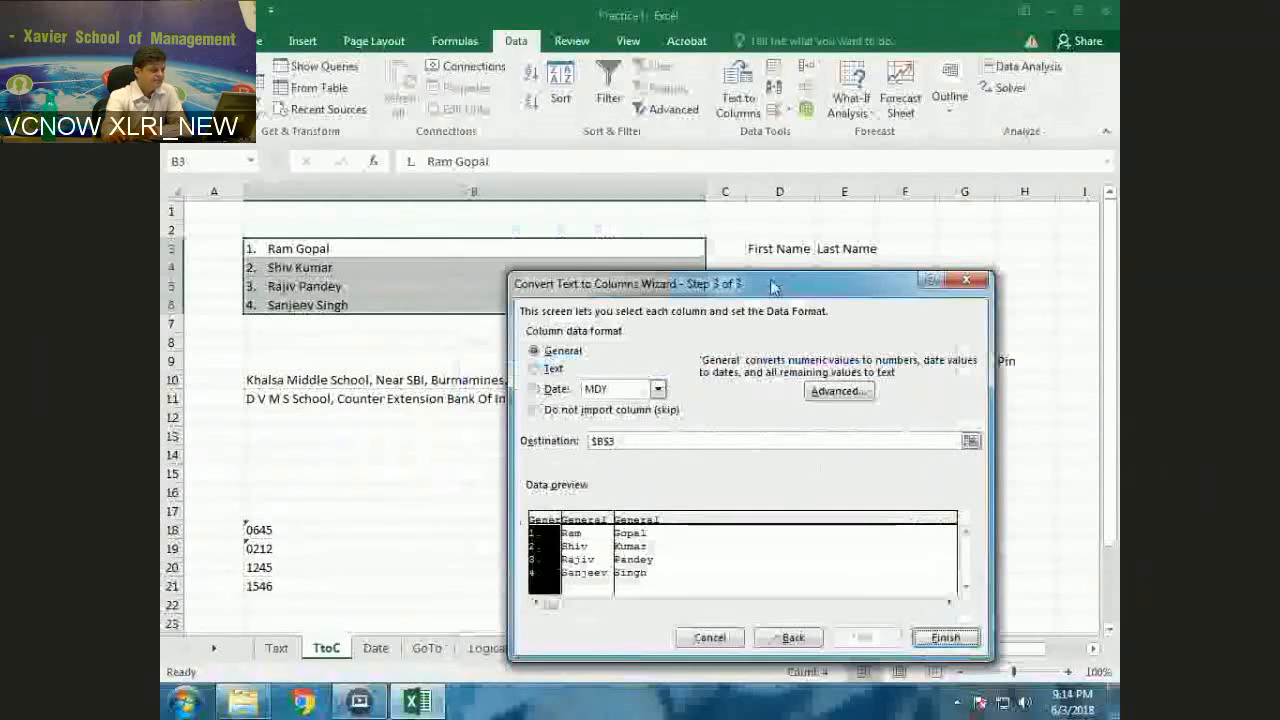
{"action": "left_click_drag", "start_coordinate": [772, 287], "coordinate": [773, 256]}
{"action": "left_click", "coordinate": [595, 515]}
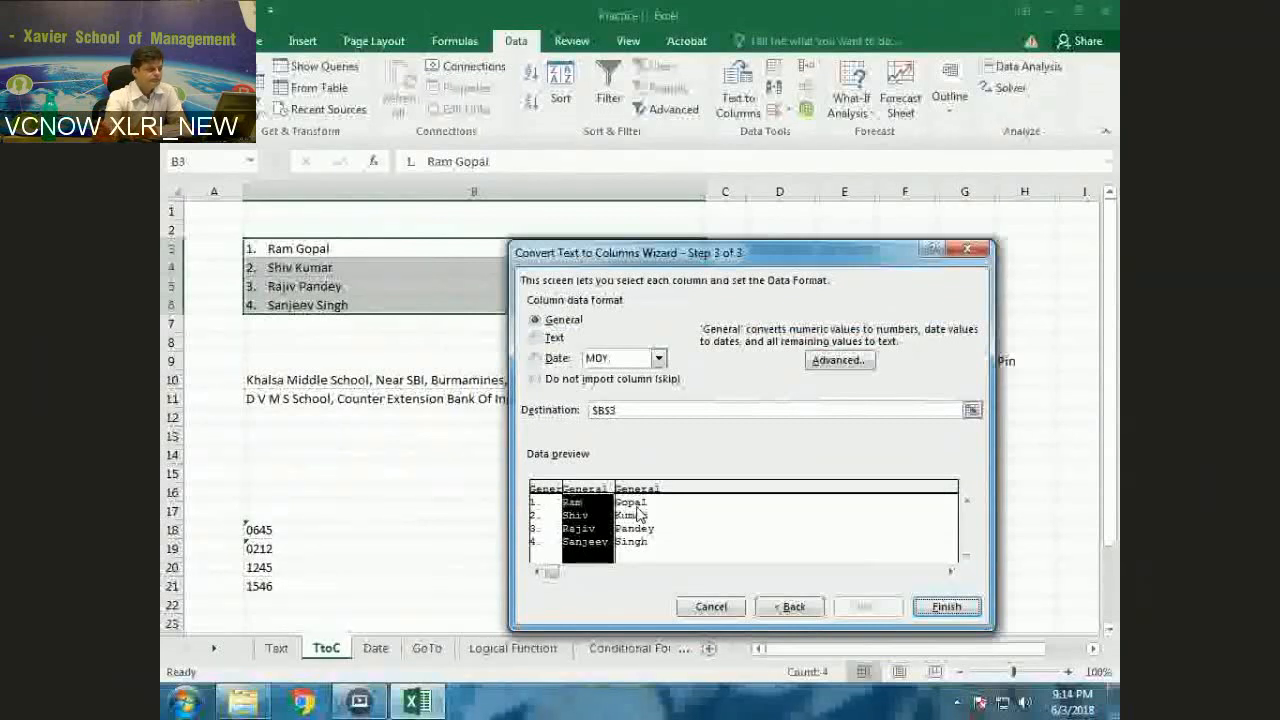
{"action": "left_click", "coordinate": [545, 515]}
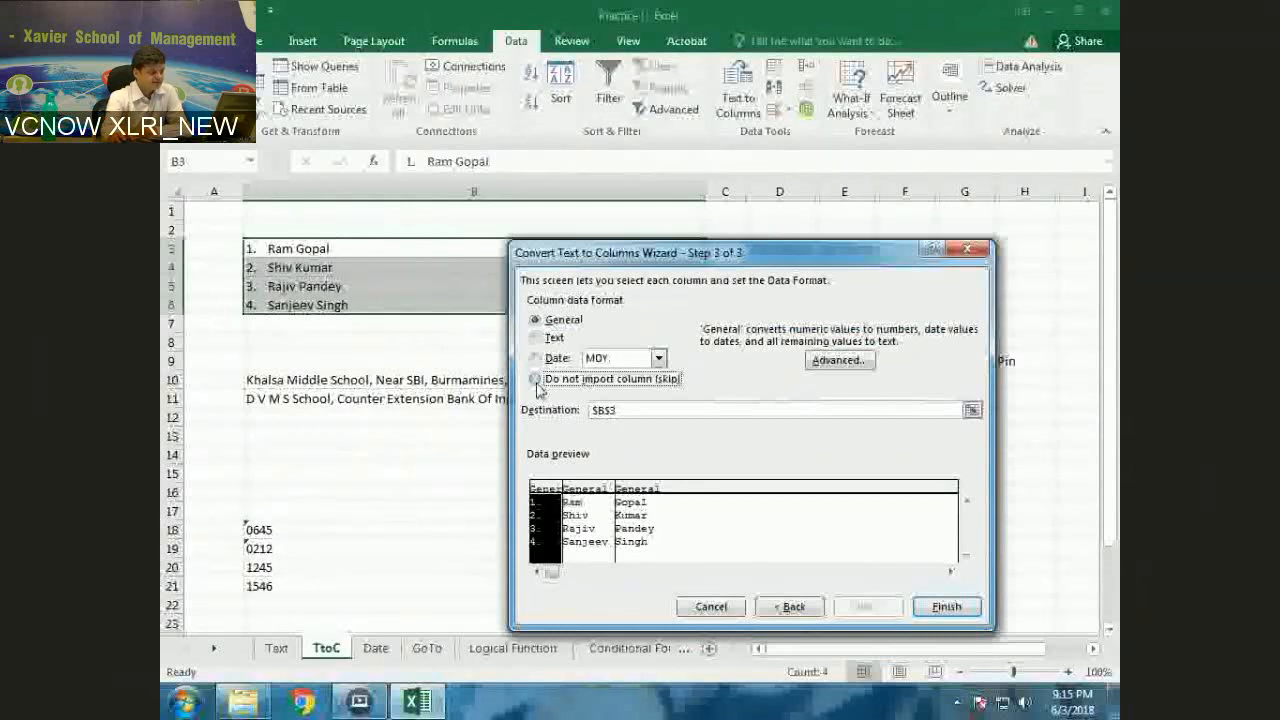
{"action": "left_click", "coordinate": [536, 381]}
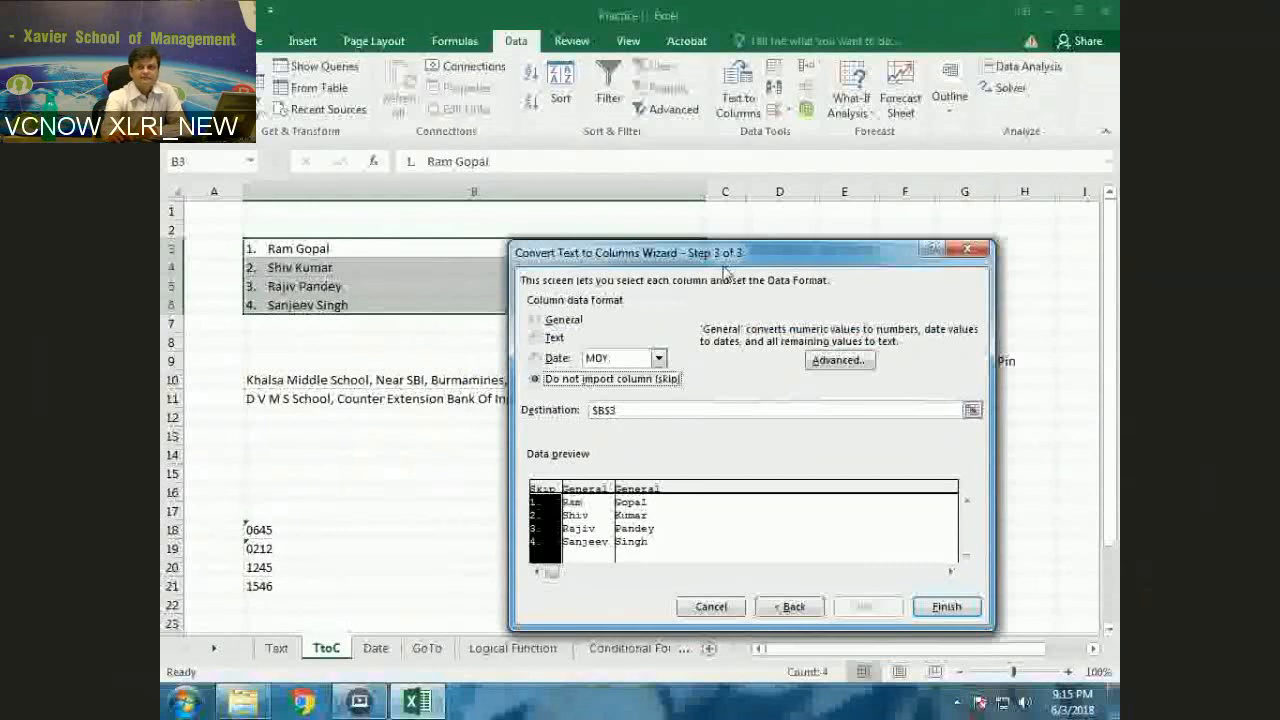
Set the destination of the split names to D4 and finish the conversion
{"action": "left_click_drag", "start_coordinate": [724, 266], "coordinate": [679, 299]}
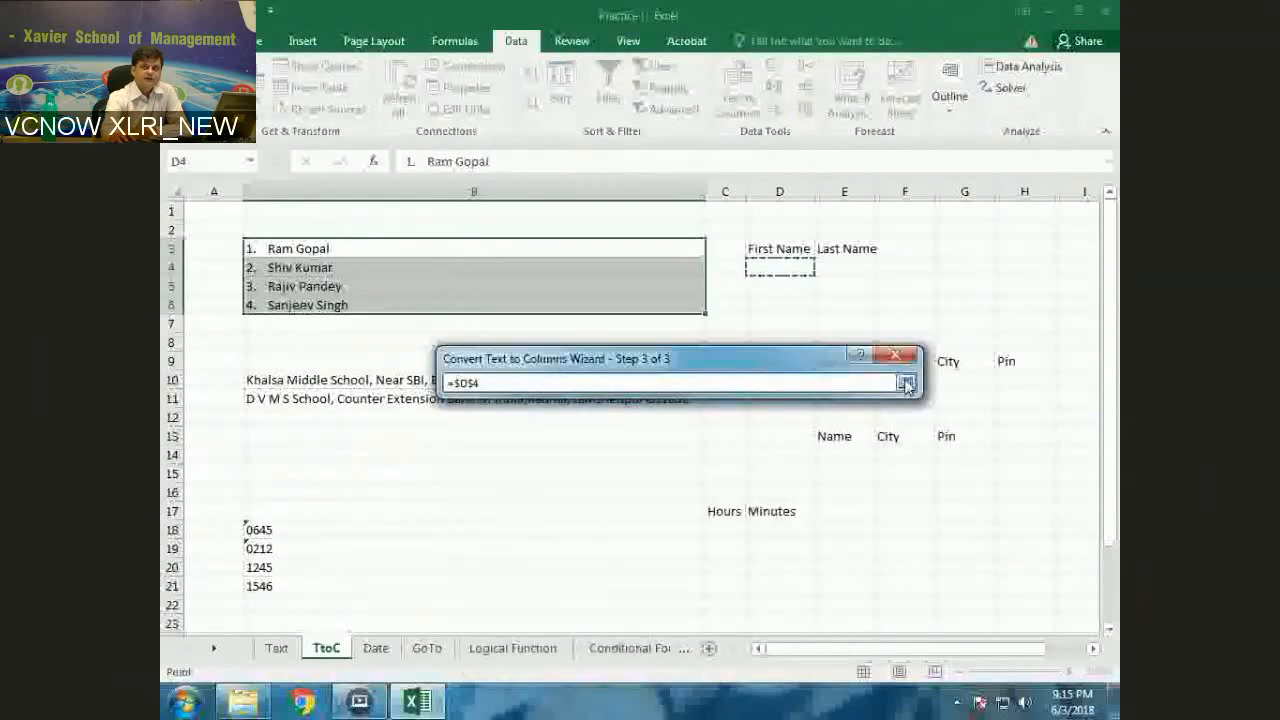
{"action": "left_click", "coordinate": [905, 384]}
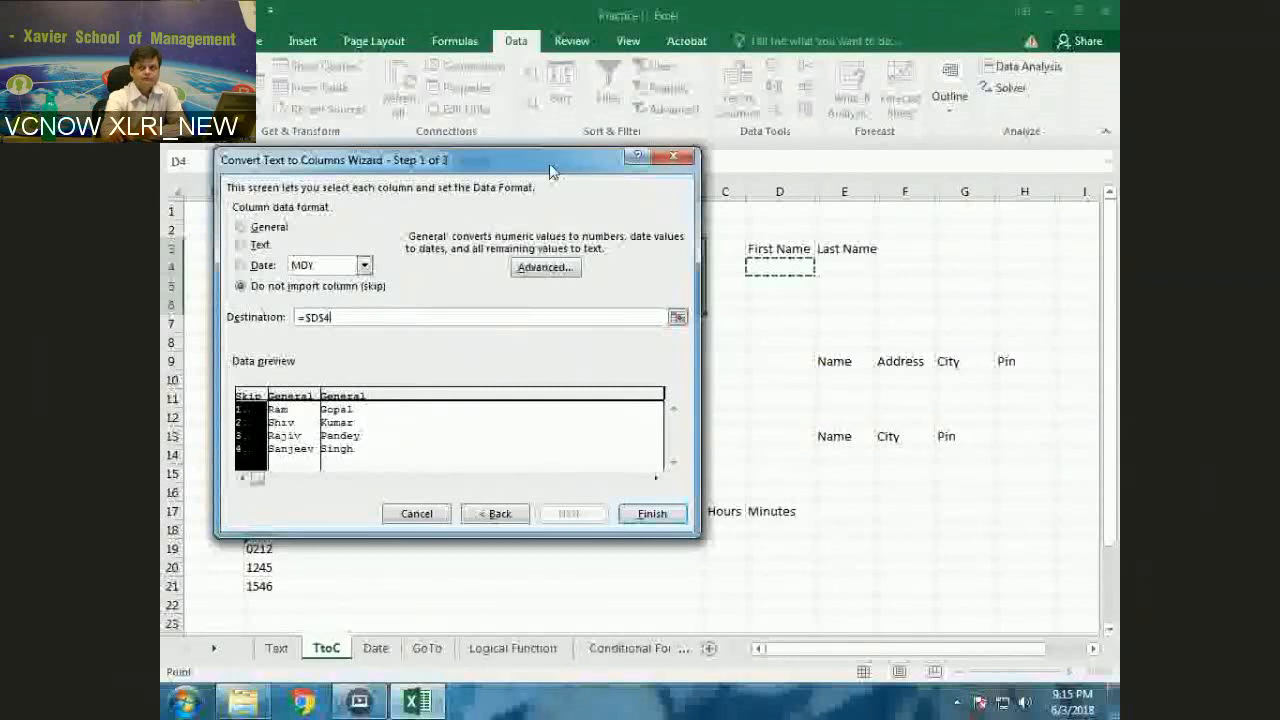
{"action": "left_click", "coordinate": [651, 513]}
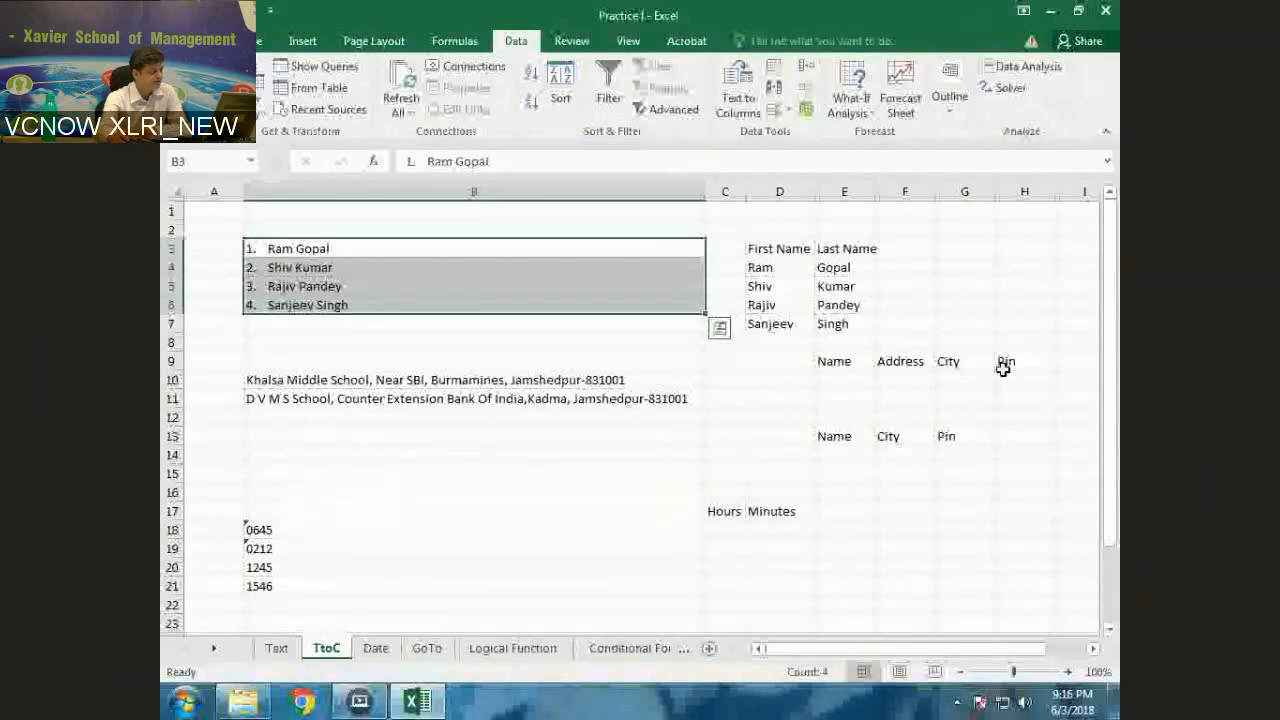
{"action": "left_click", "coordinate": [620, 399]}
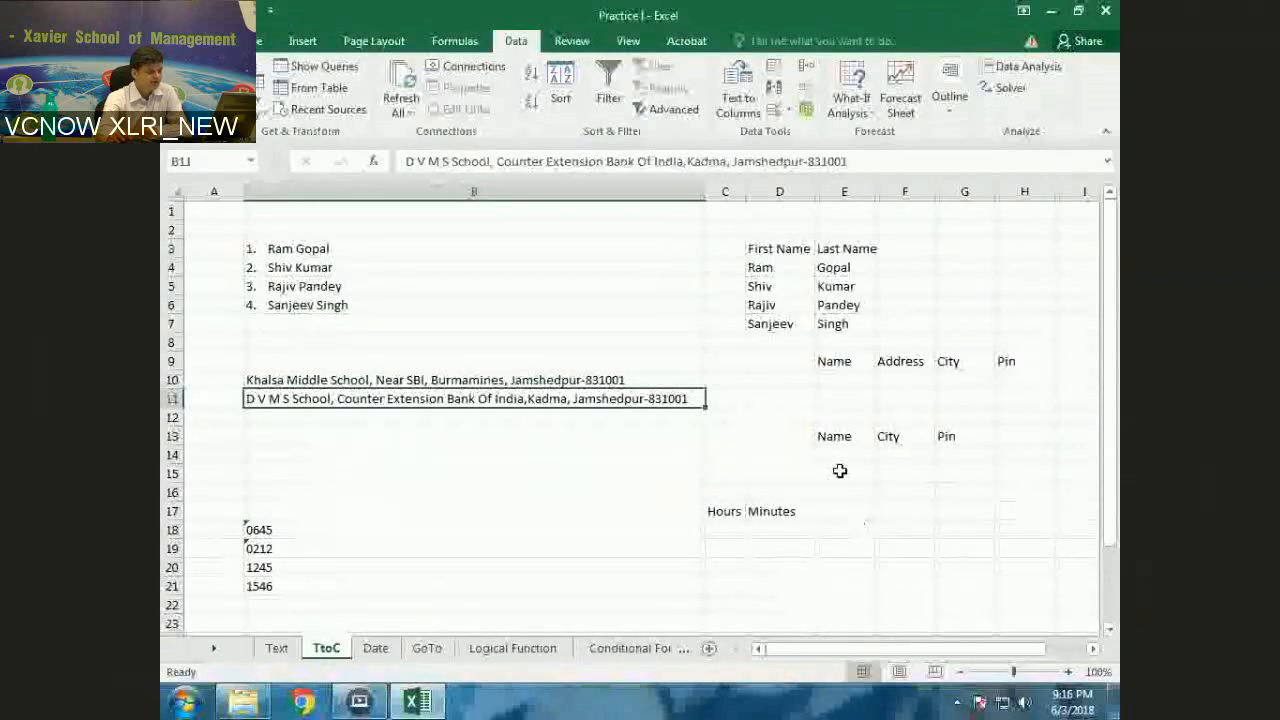
{"action": "left_click", "coordinate": [851, 371]}
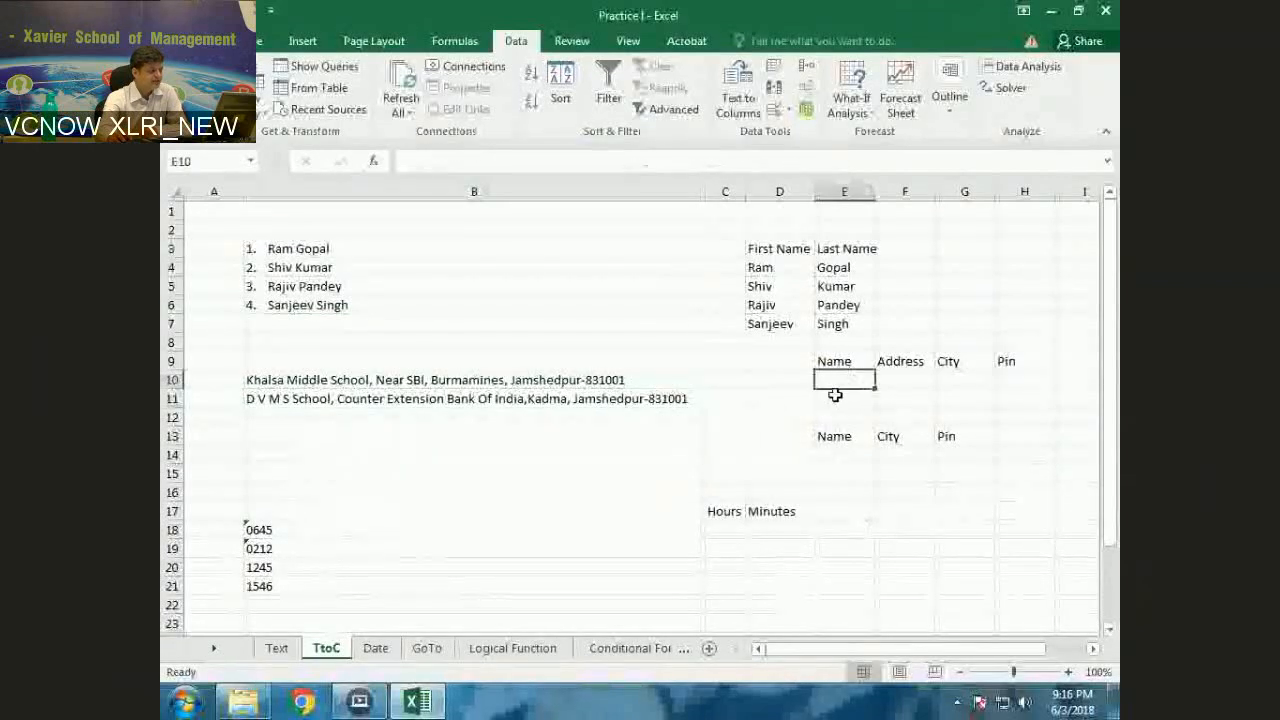
{"action": "key", "text": "Right"}
{"action": "key", "text": "Right"}
{"action": "key", "text": "Right"}
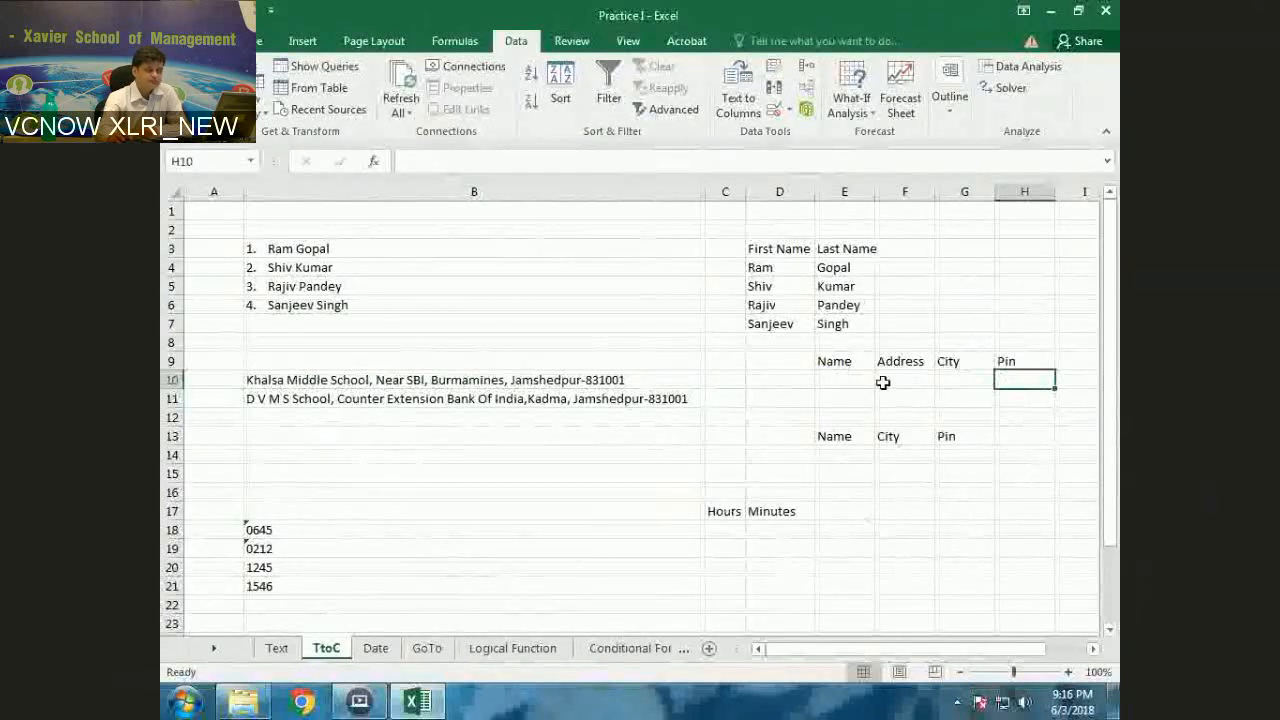
{"action": "left_click_drag", "start_coordinate": [850, 379], "coordinate": [1001, 382]}
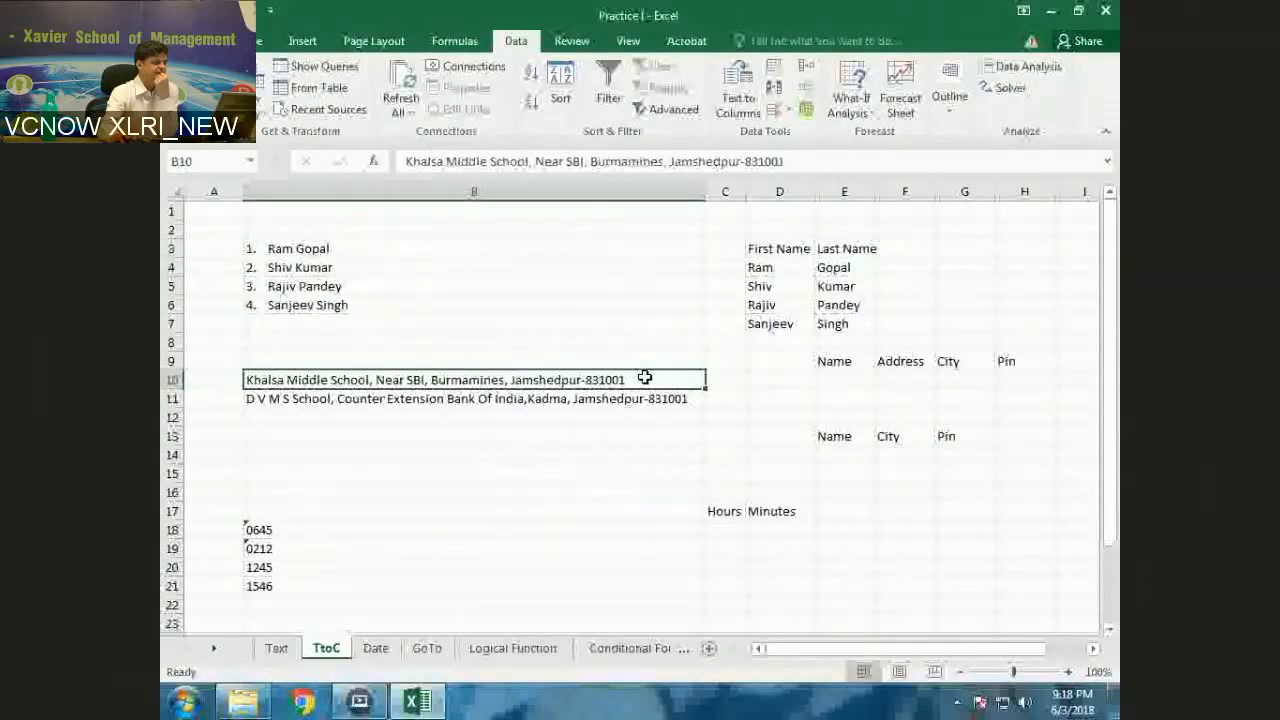
Start Text to Columns on the school addresses in B10:B11 as delimited data, with only Comma as the delimiter
{"action": "key", "text": "shift+Down"}
{"action": "left_click", "coordinate": [738, 104]}
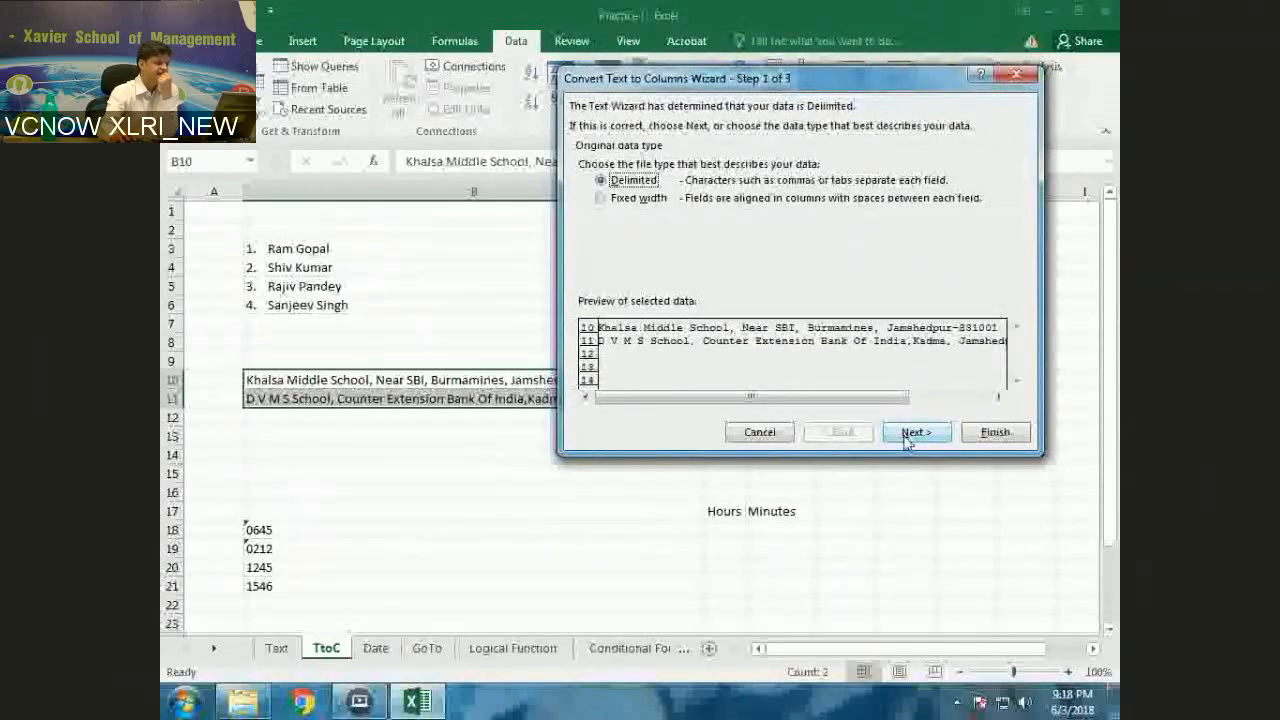
{"action": "left_click", "coordinate": [908, 442]}
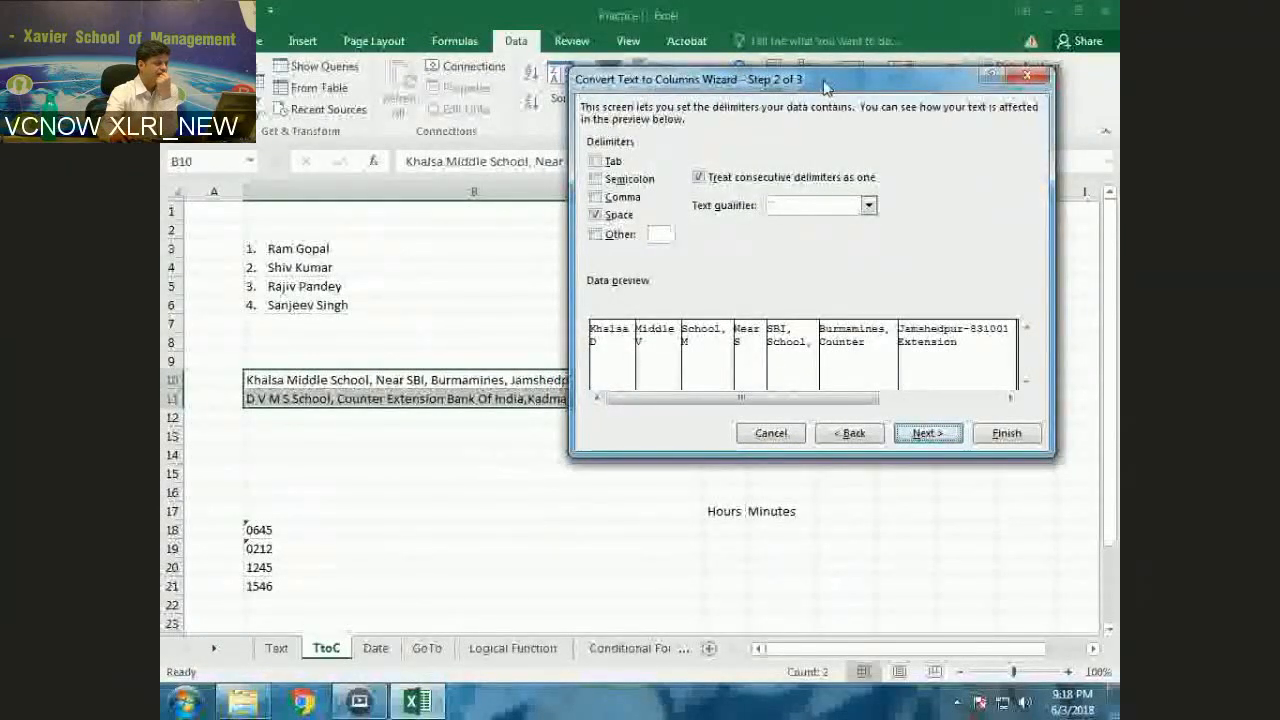
{"action": "left_click_drag", "start_coordinate": [825, 88], "coordinate": [757, 117]}
{"action": "left_click", "coordinate": [528, 245]}
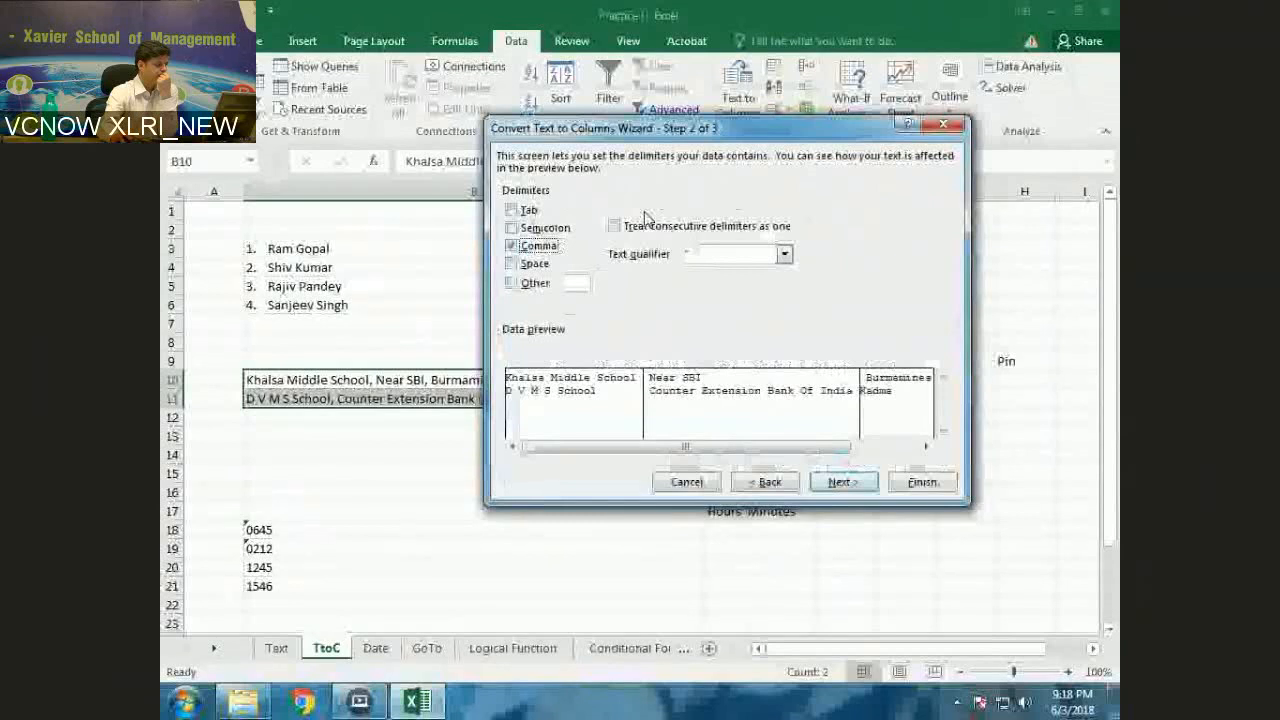
{"action": "left_click_drag", "start_coordinate": [763, 135], "coordinate": [758, 173]}
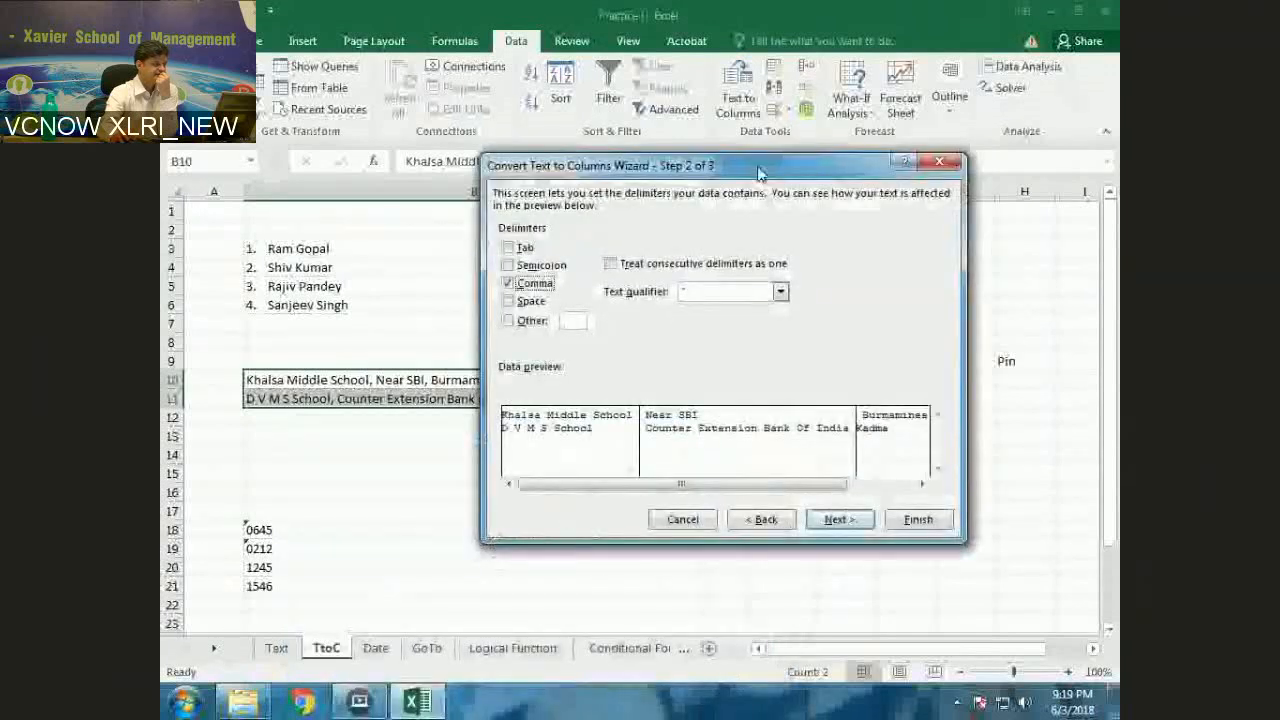
{"action": "key", "text": "Return"}
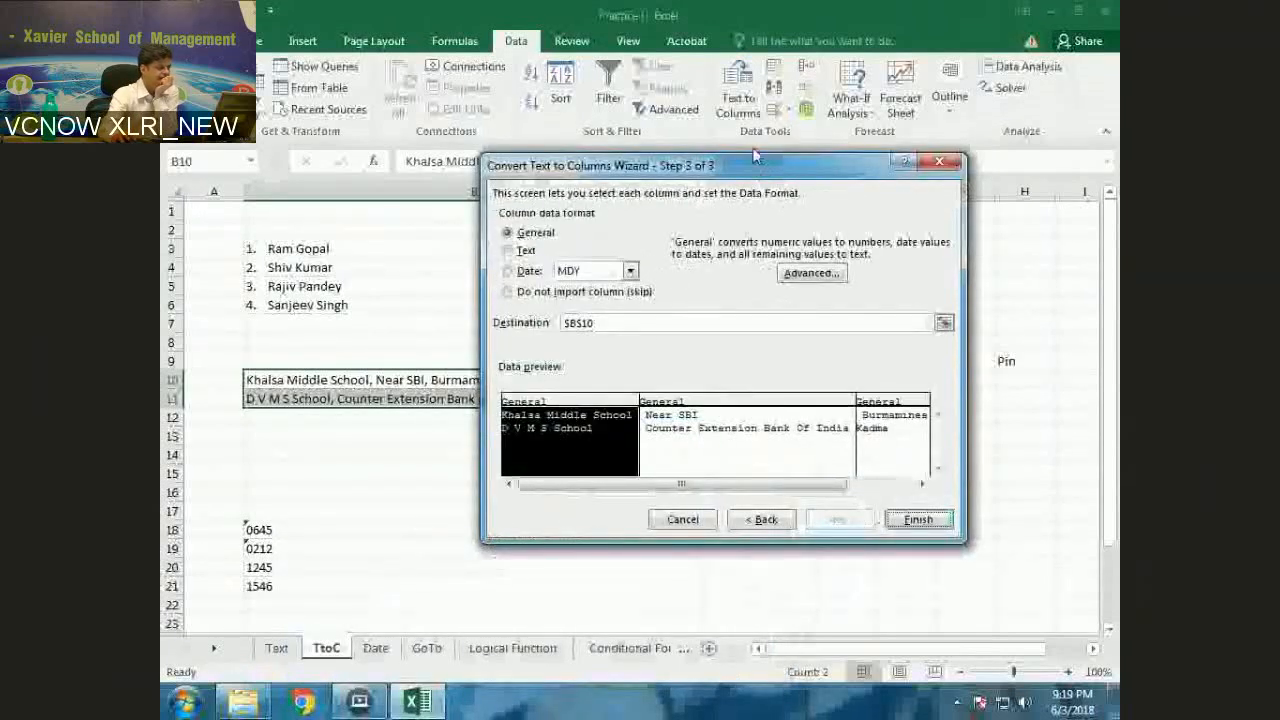
Exclude the second column, holding the nearby landmark, from the import of the split addresses
{"action": "left_click_drag", "start_coordinate": [754, 155], "coordinate": [736, 146]}
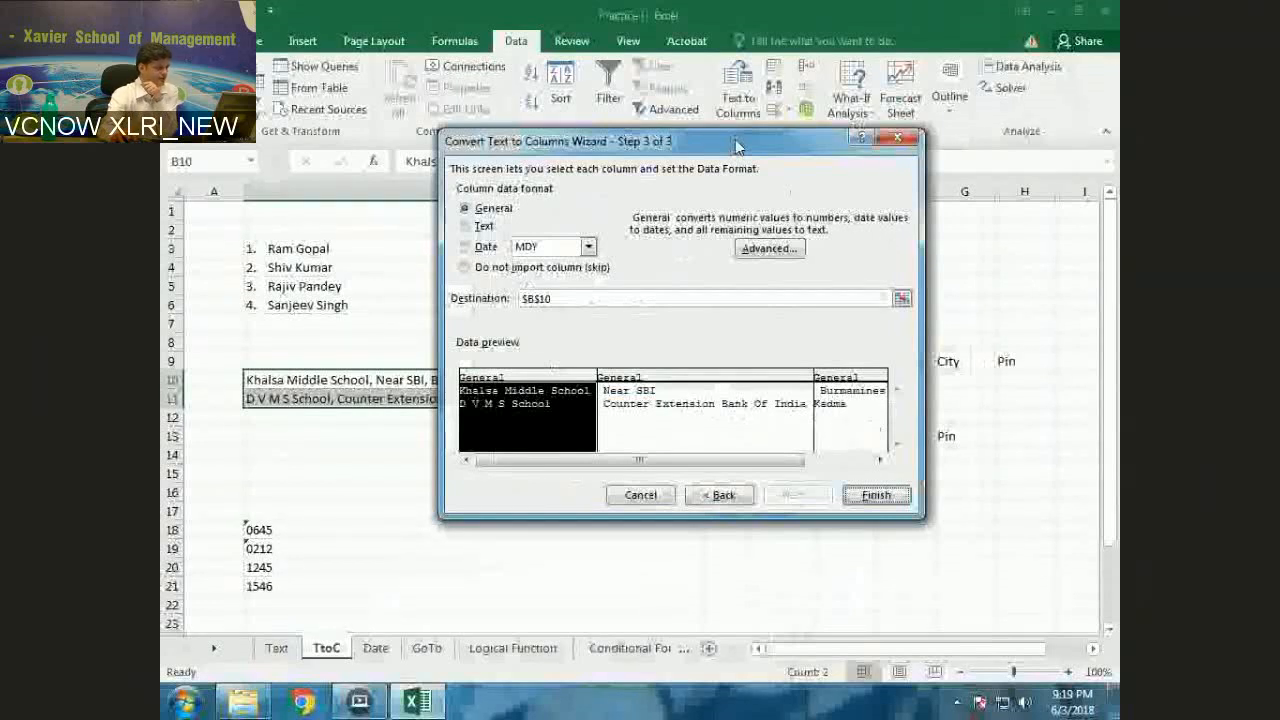
{"action": "left_click_drag", "start_coordinate": [736, 146], "coordinate": [676, 461]}
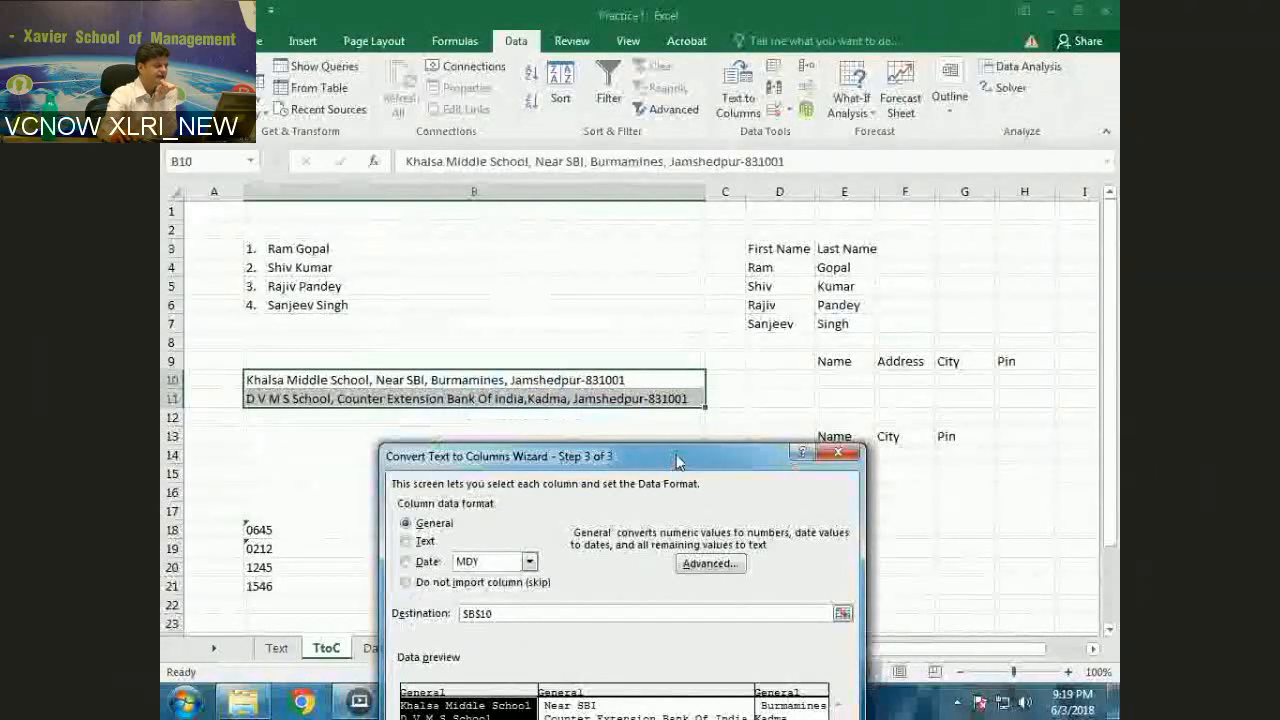
{"action": "left_click_drag", "start_coordinate": [677, 462], "coordinate": [738, 305]}
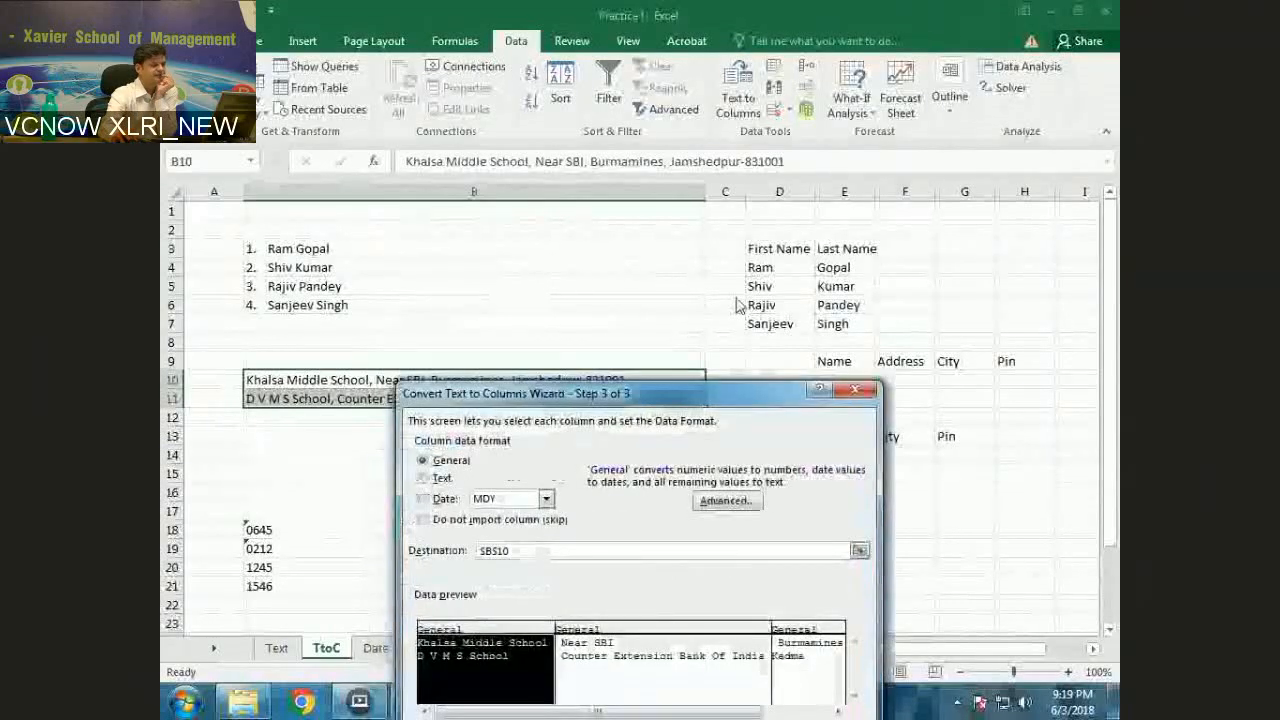
{"action": "left_click_drag", "start_coordinate": [695, 398], "coordinate": [815, 176]}
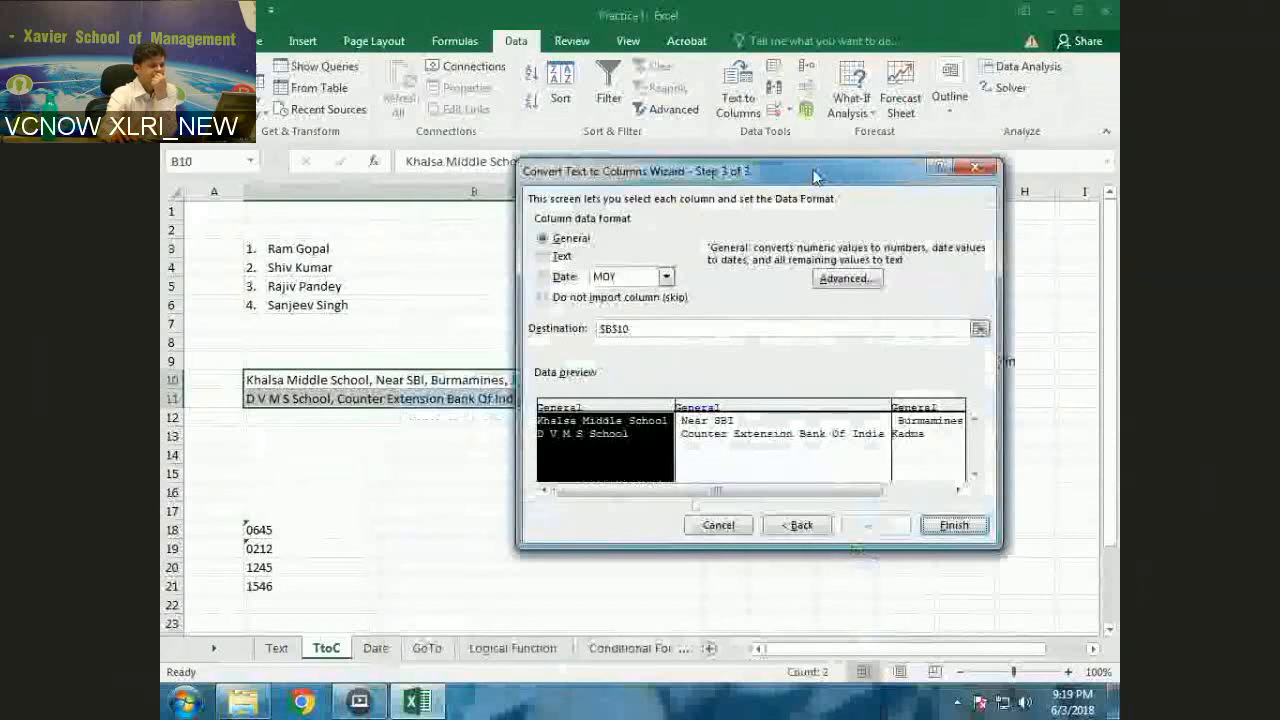
{"action": "left_click", "coordinate": [787, 460]}
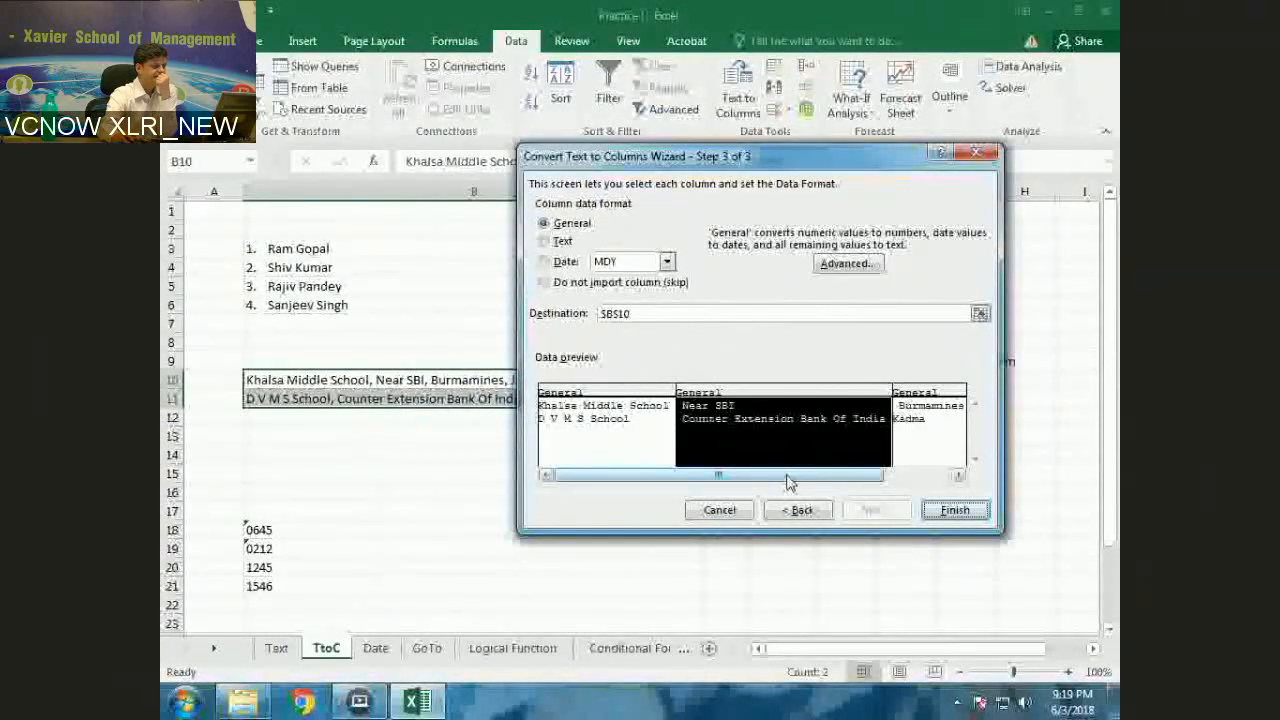
{"action": "left_click", "coordinate": [545, 282]}
Set the destination of the split addresses to E10 and finish the conversion
{"action": "left_click_drag", "start_coordinate": [858, 155], "coordinate": [484, 122]}
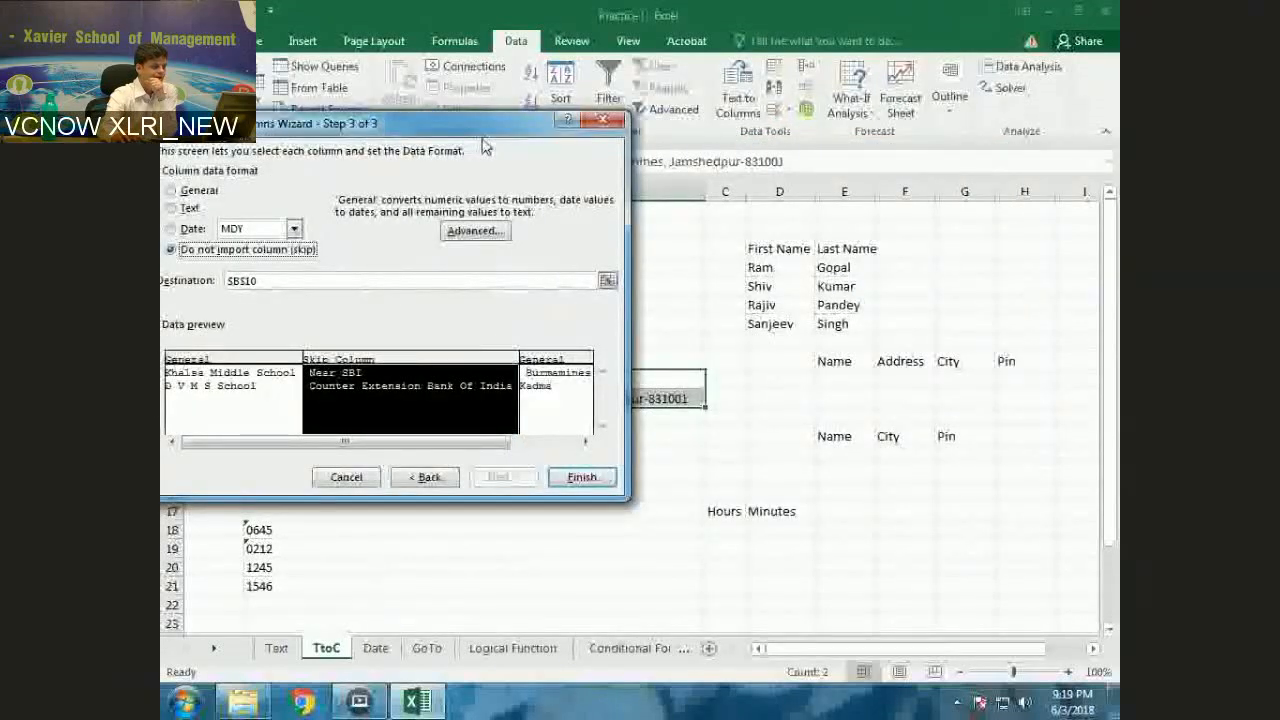
{"action": "left_click_drag", "start_coordinate": [484, 146], "coordinate": [638, 174]}
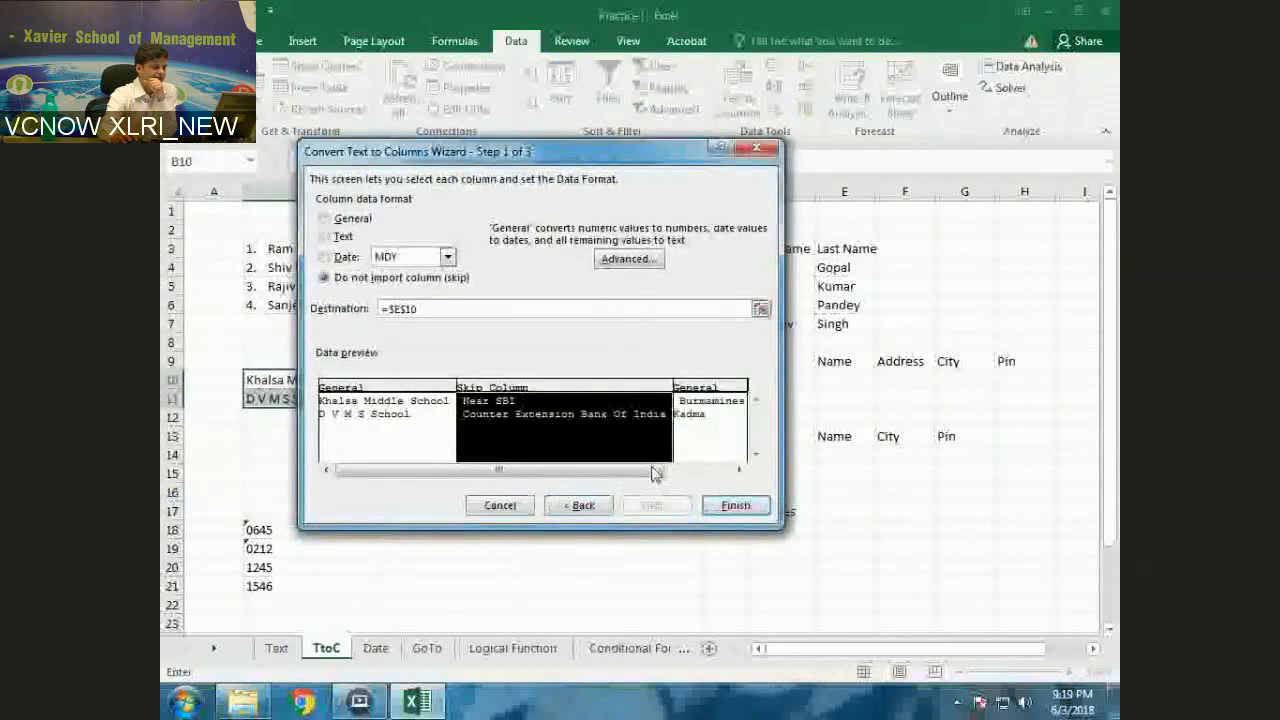
{"action": "left_click", "coordinate": [735, 505]}
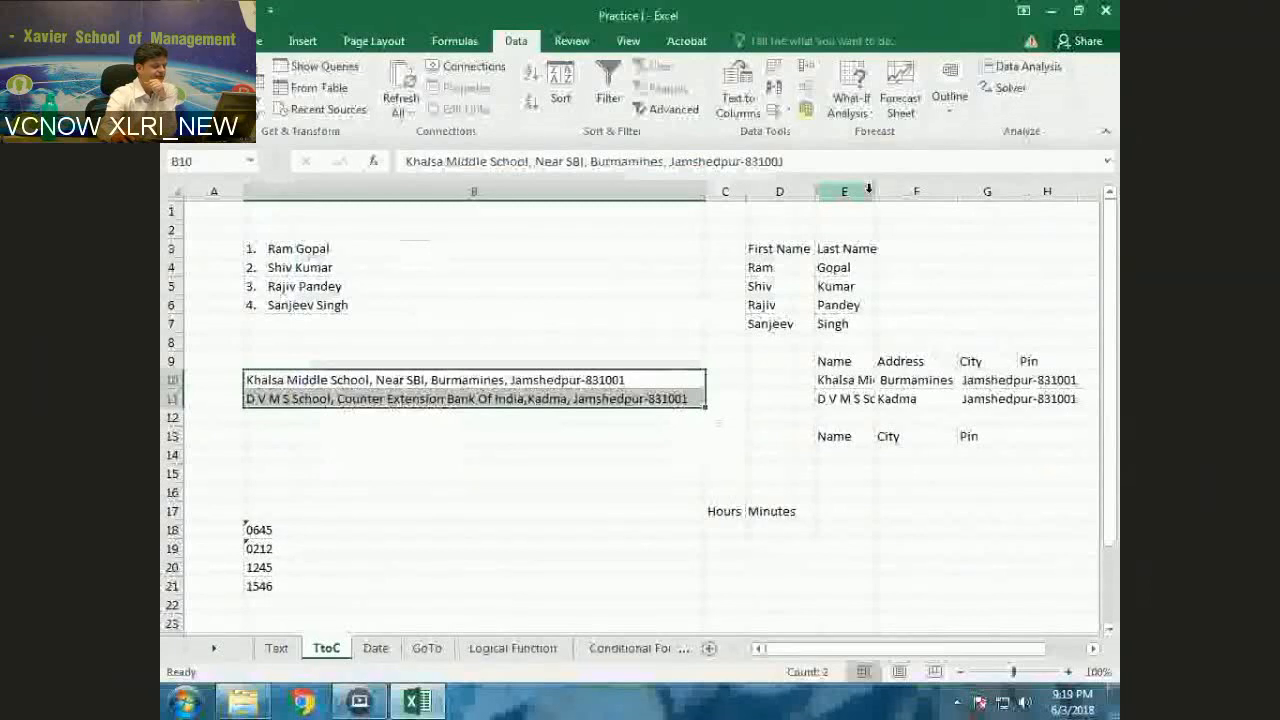
Autofit column E to the school names and select the combined city and pin entry in G10
{"action": "left_click", "coordinate": [860, 191]}
{"action": "double_click", "coordinate": [871, 191]}
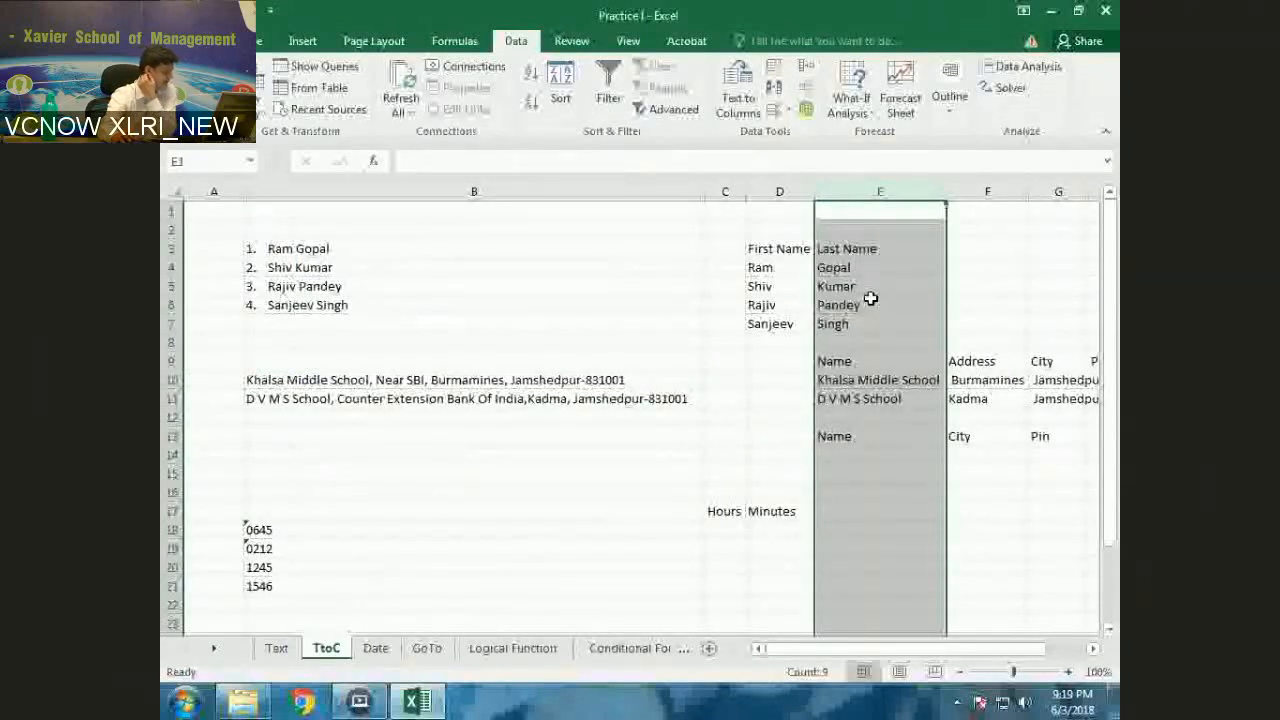
{"action": "scroll", "coordinate": [869, 297], "scroll_direction": "right", "scroll_amount": 3}
{"action": "left_click", "coordinate": [504, 380]}
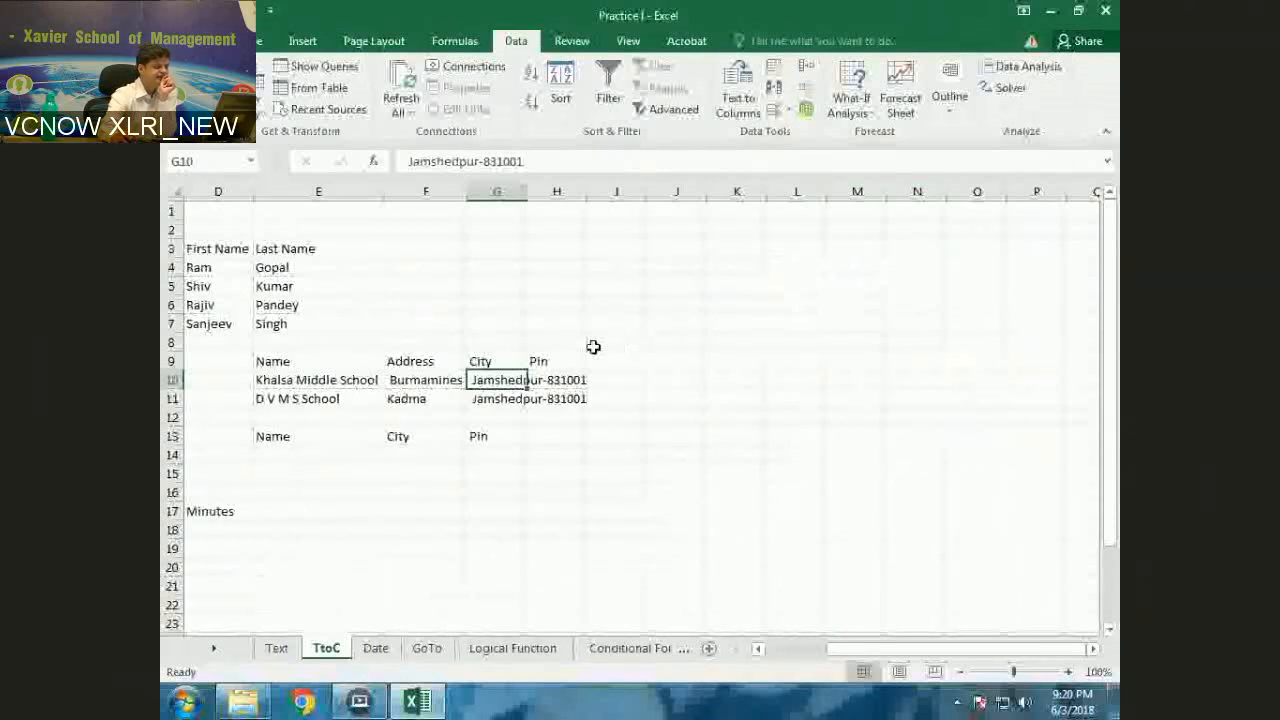
Start Text to Columns on the combined city and pin entries in G10:G11 as delimited data, with only a hyphen as the delimiter
{"action": "left_click_drag", "start_coordinate": [497, 382], "coordinate": [498, 403]}
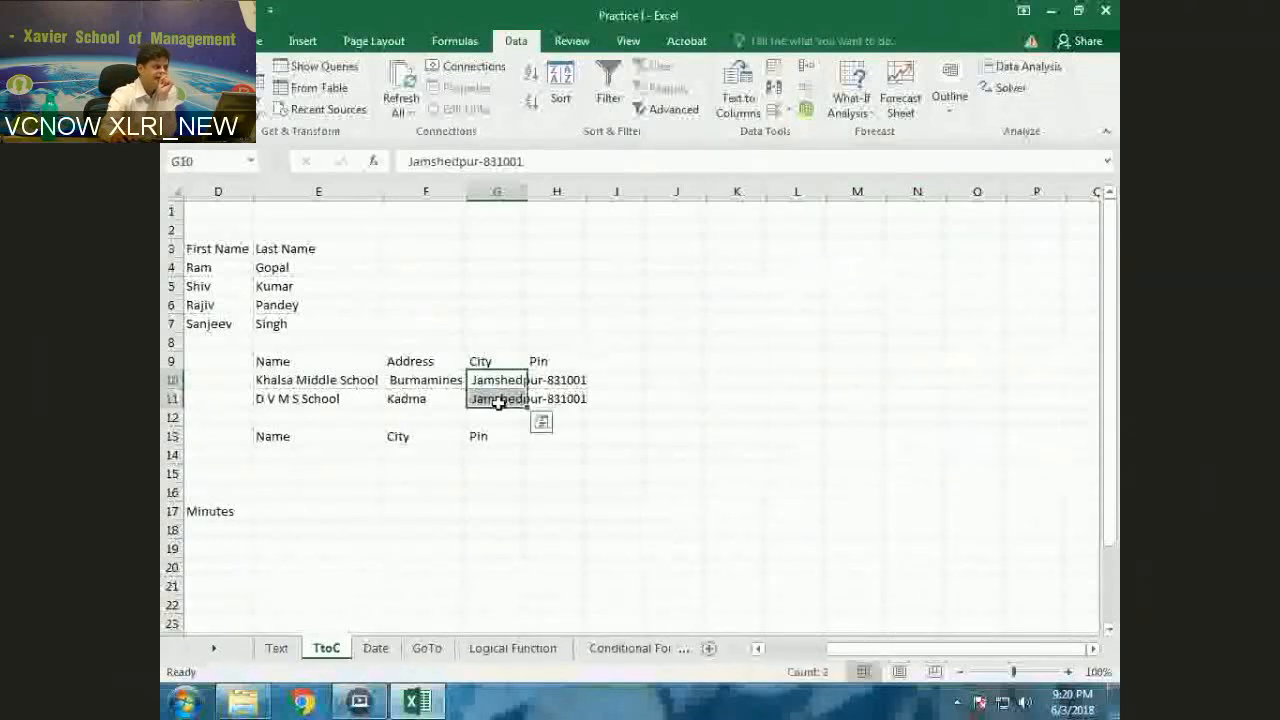
{"action": "left_click", "coordinate": [737, 95]}
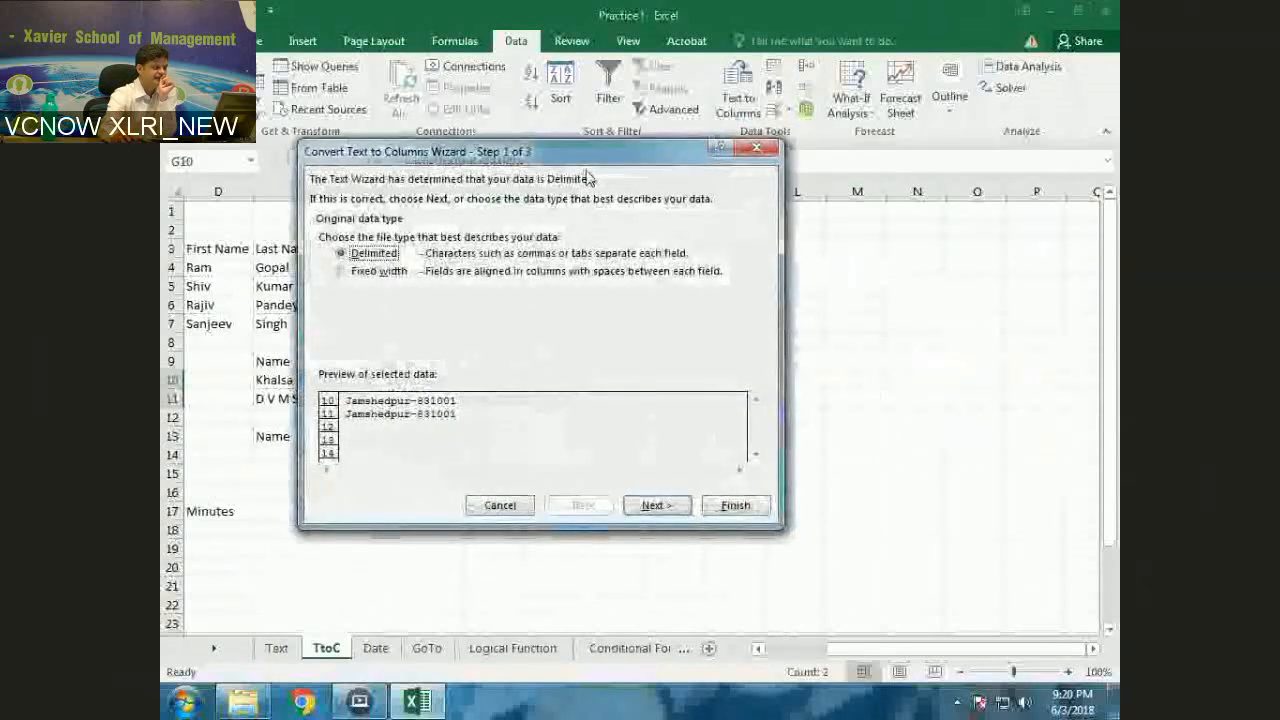
{"action": "left_click_drag", "start_coordinate": [588, 152], "coordinate": [838, 141]}
{"action": "left_click", "coordinate": [905, 494]}
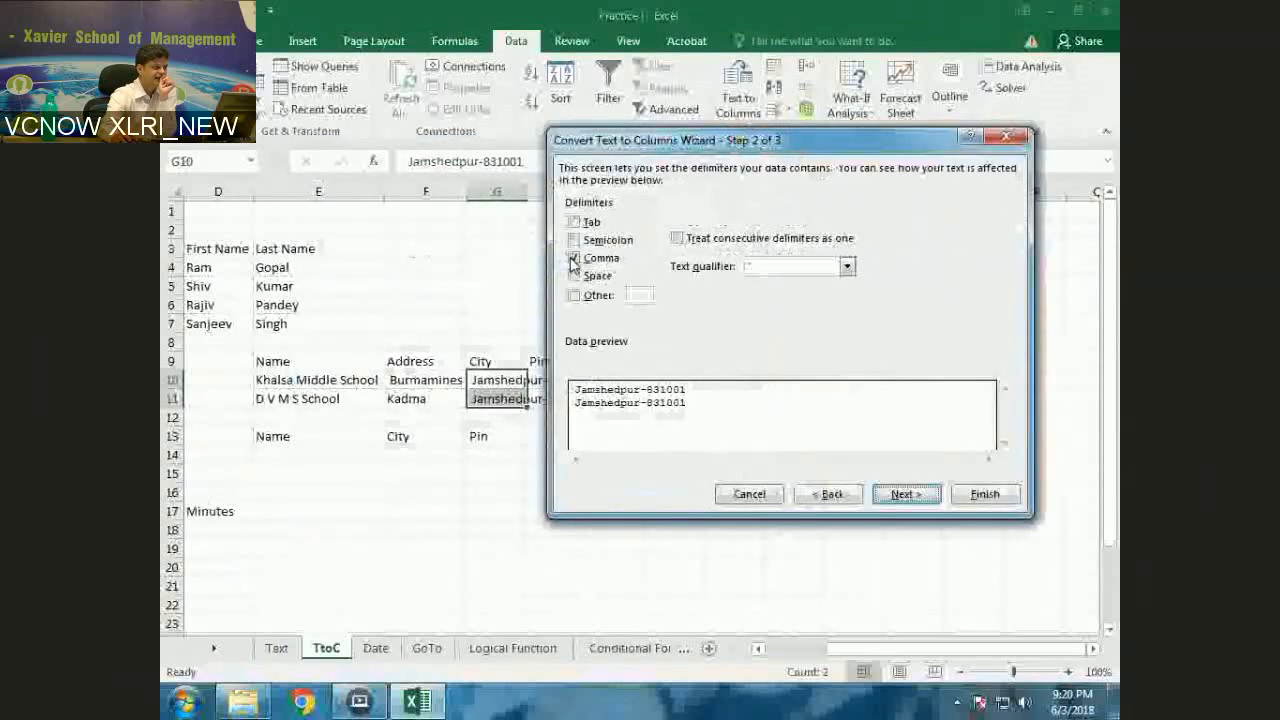
{"action": "left_click", "coordinate": [573, 258]}
{"action": "left_click", "coordinate": [574, 295]}
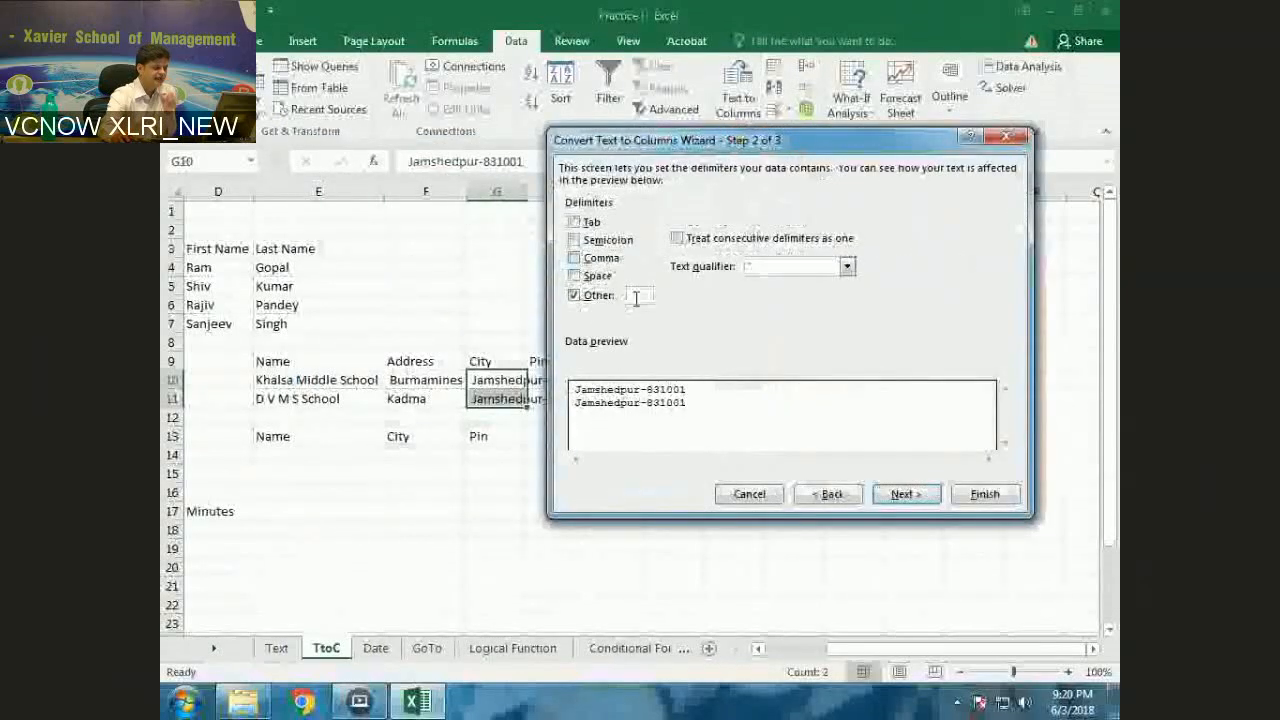
{"action": "type", "text": "-"}
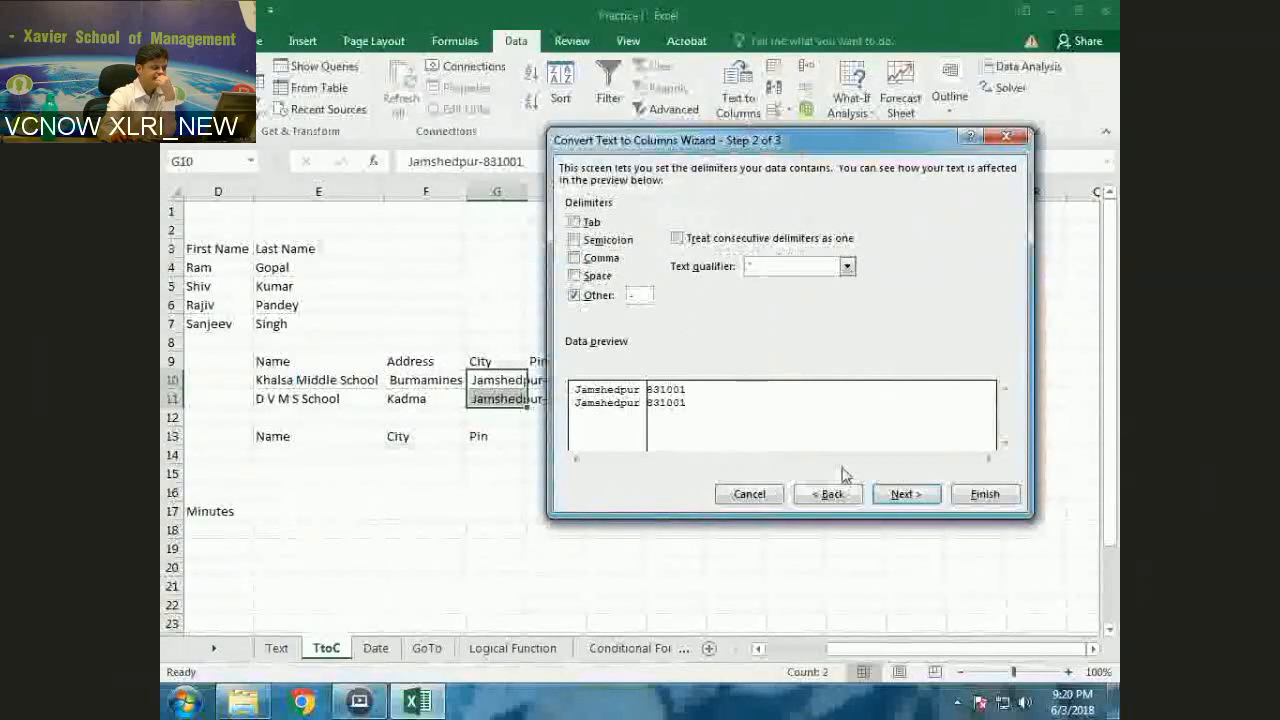
Finish the city and pin split with G10 as the destination, and autofit column G to the city names
{"action": "left_click", "coordinate": [906, 500]}
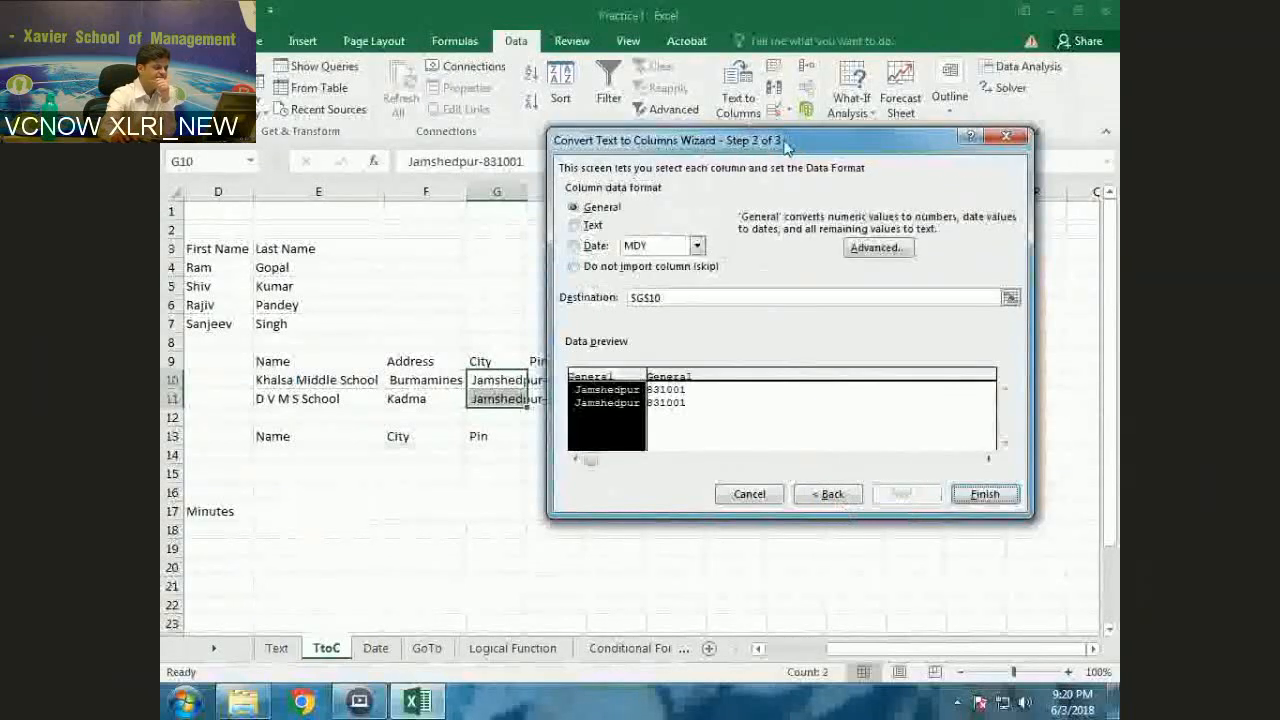
{"action": "left_click_drag", "start_coordinate": [785, 147], "coordinate": [885, 153]}
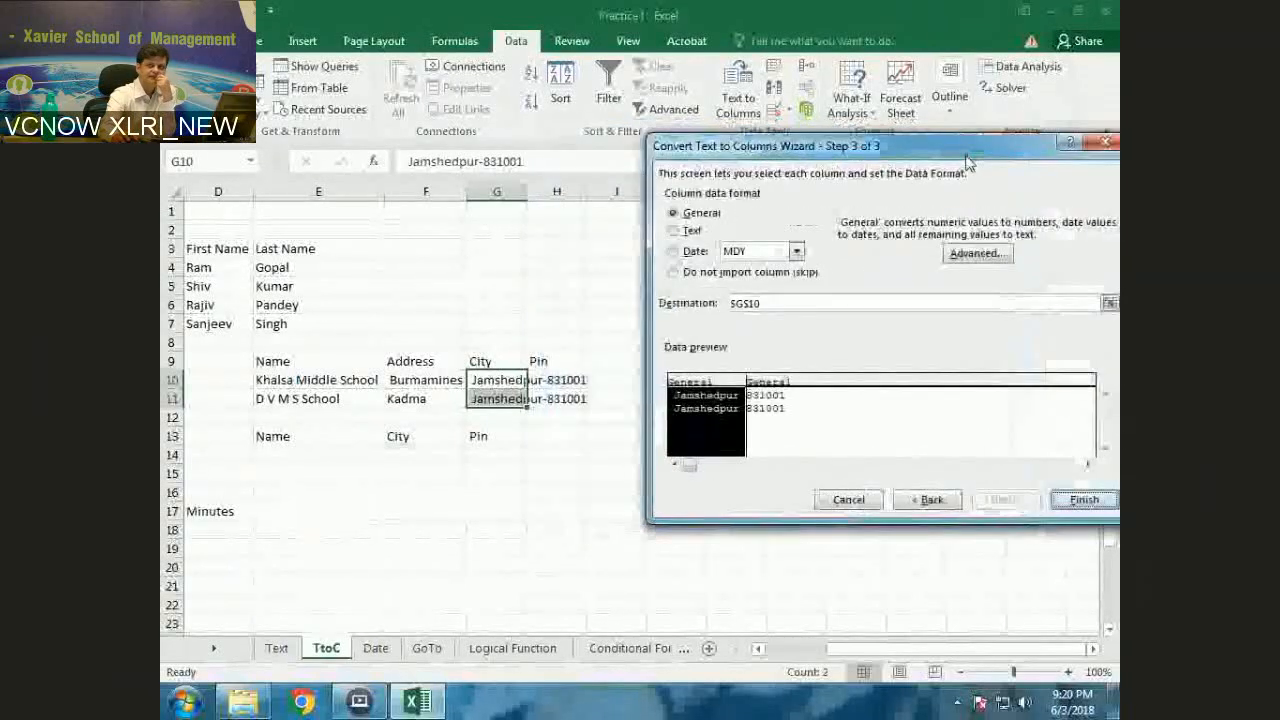
{"action": "left_click_drag", "start_coordinate": [967, 162], "coordinate": [867, 115]}
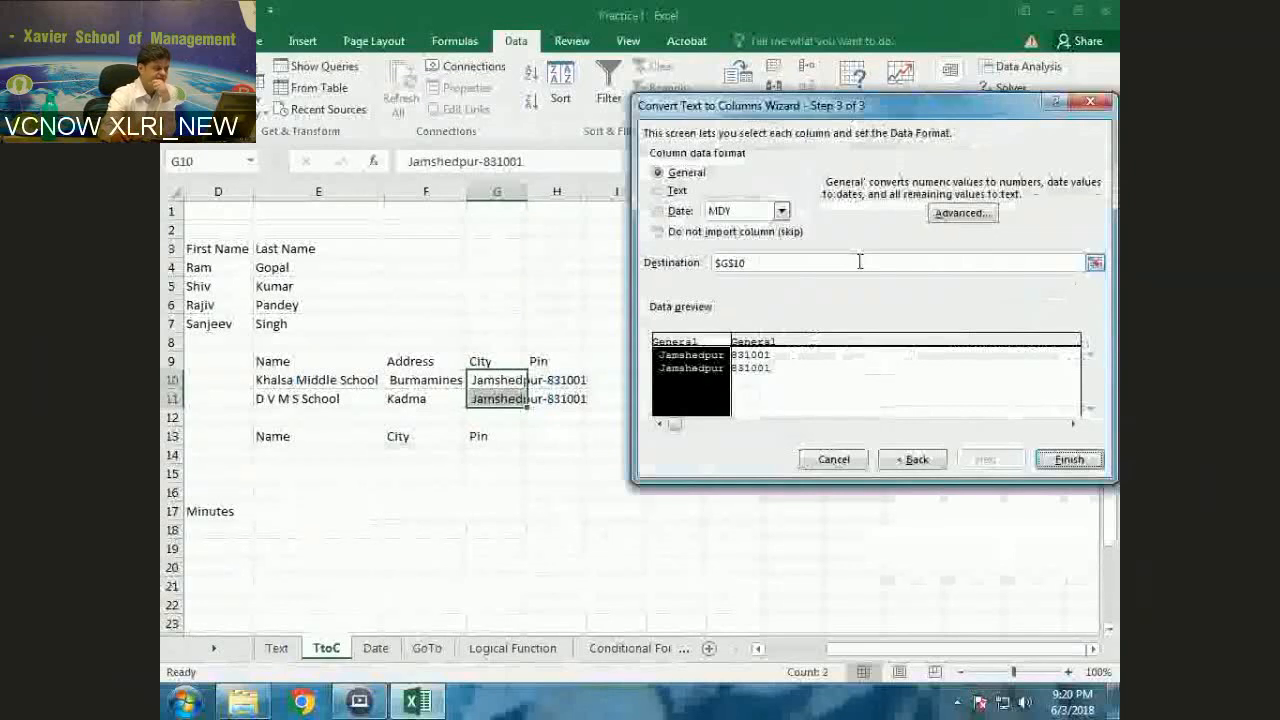
{"action": "left_click", "coordinate": [1062, 459]}
{"action": "left_click", "coordinate": [725, 455]}
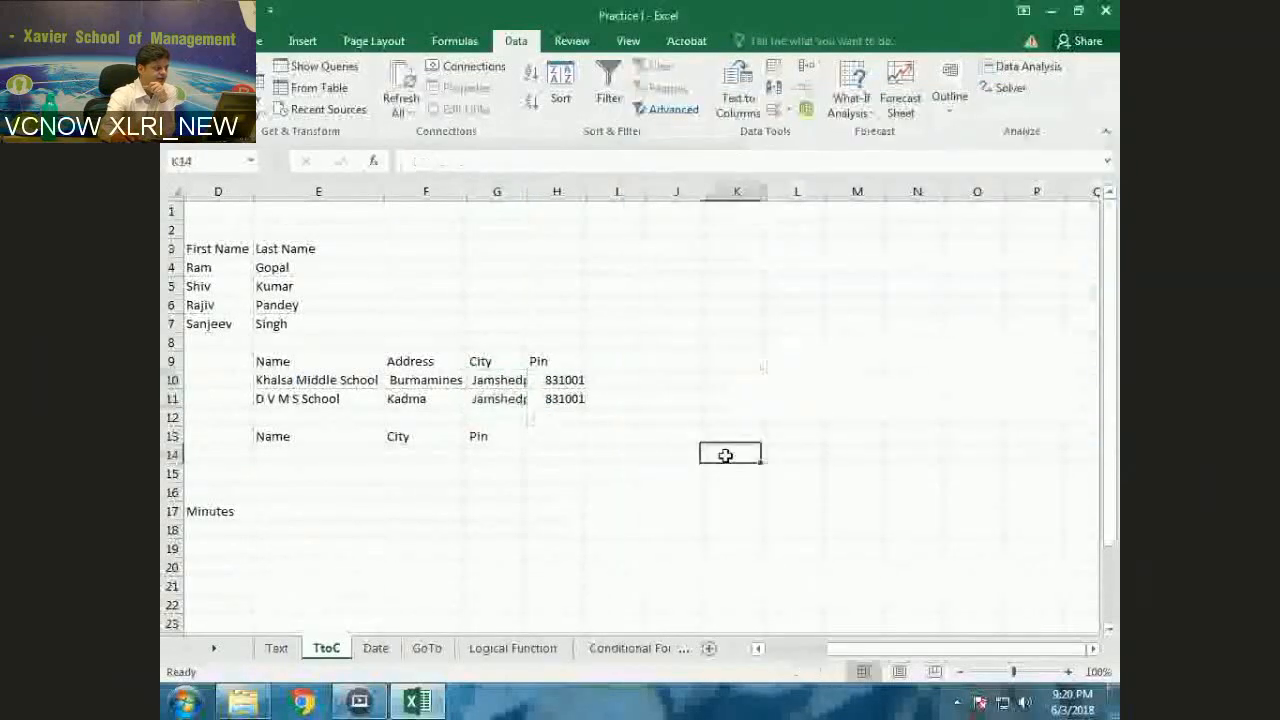
{"action": "double_click", "coordinate": [527, 191]}
{"action": "left_click", "coordinate": [720, 401]}
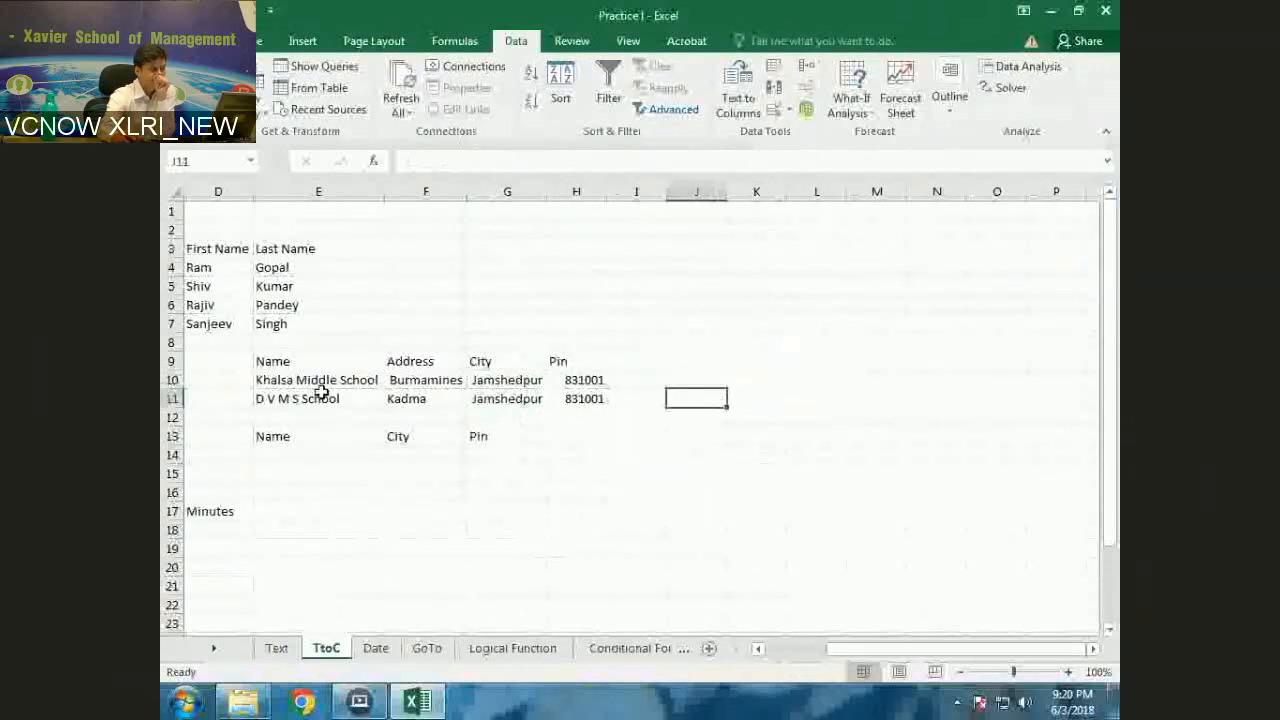
Compare the split school details in E10:H11 with the original addresses in column B
{"action": "left_click_drag", "start_coordinate": [322, 388], "coordinate": [583, 397]}
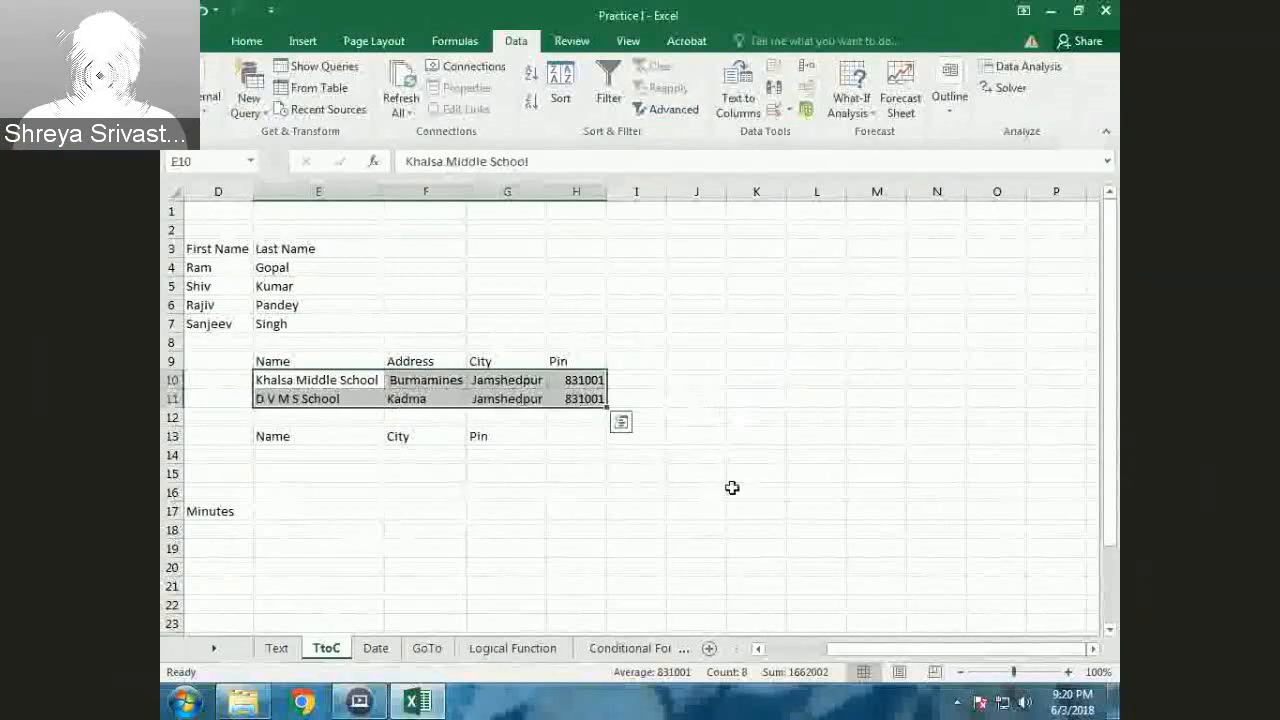
{"action": "left_click_drag", "start_coordinate": [971, 646], "coordinate": [963, 654]}
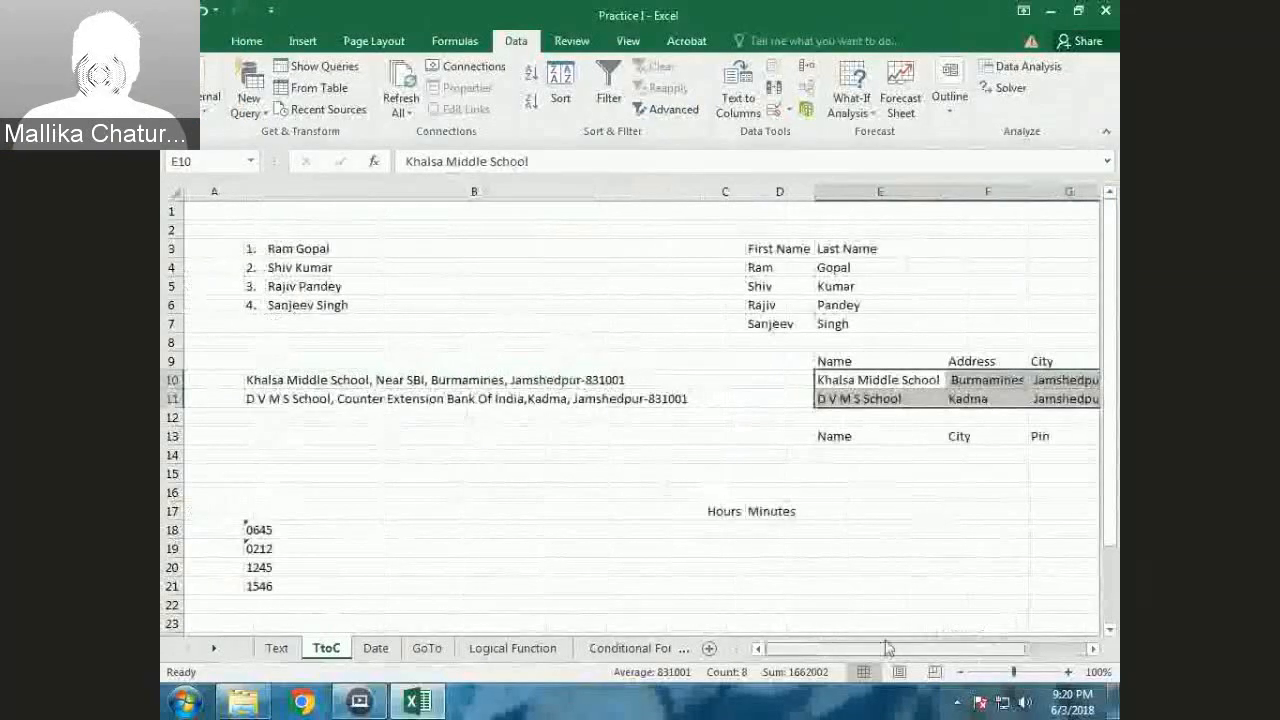
{"action": "left_click", "coordinate": [1093, 651]}
{"action": "left_click", "coordinate": [1093, 651]}
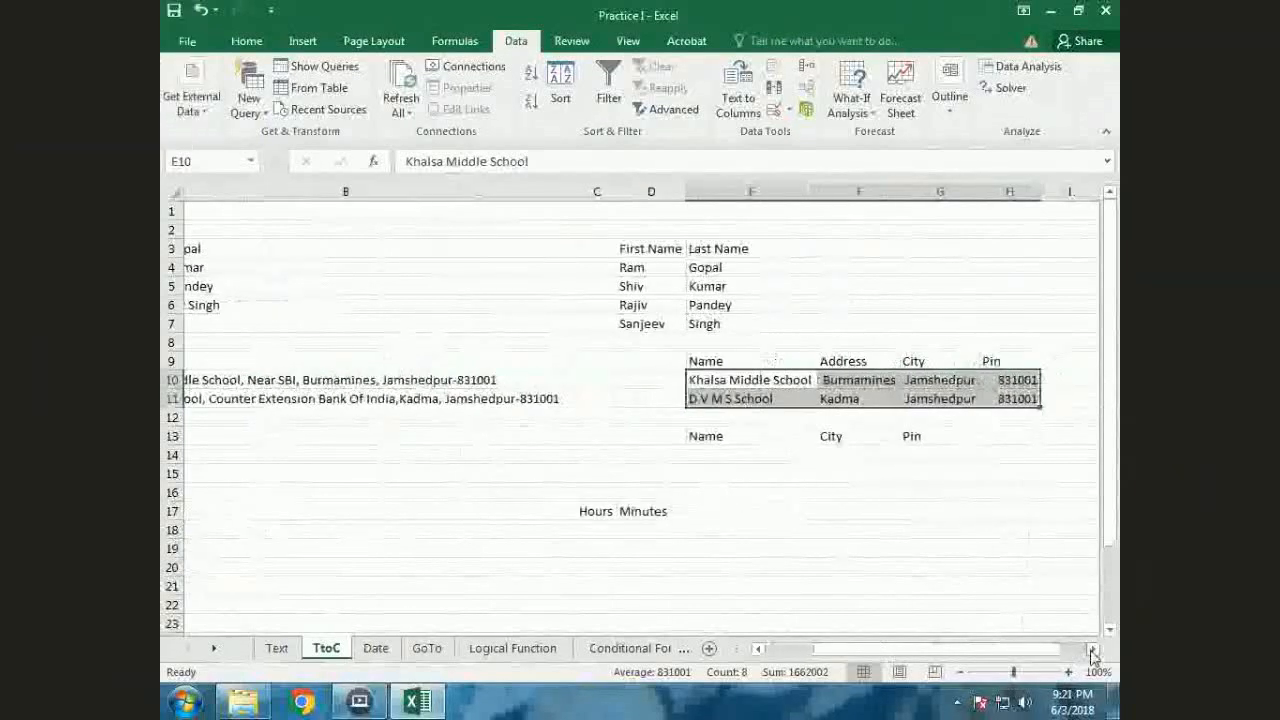
{"action": "left_click_drag", "start_coordinate": [1018, 652], "coordinate": [990, 656]}
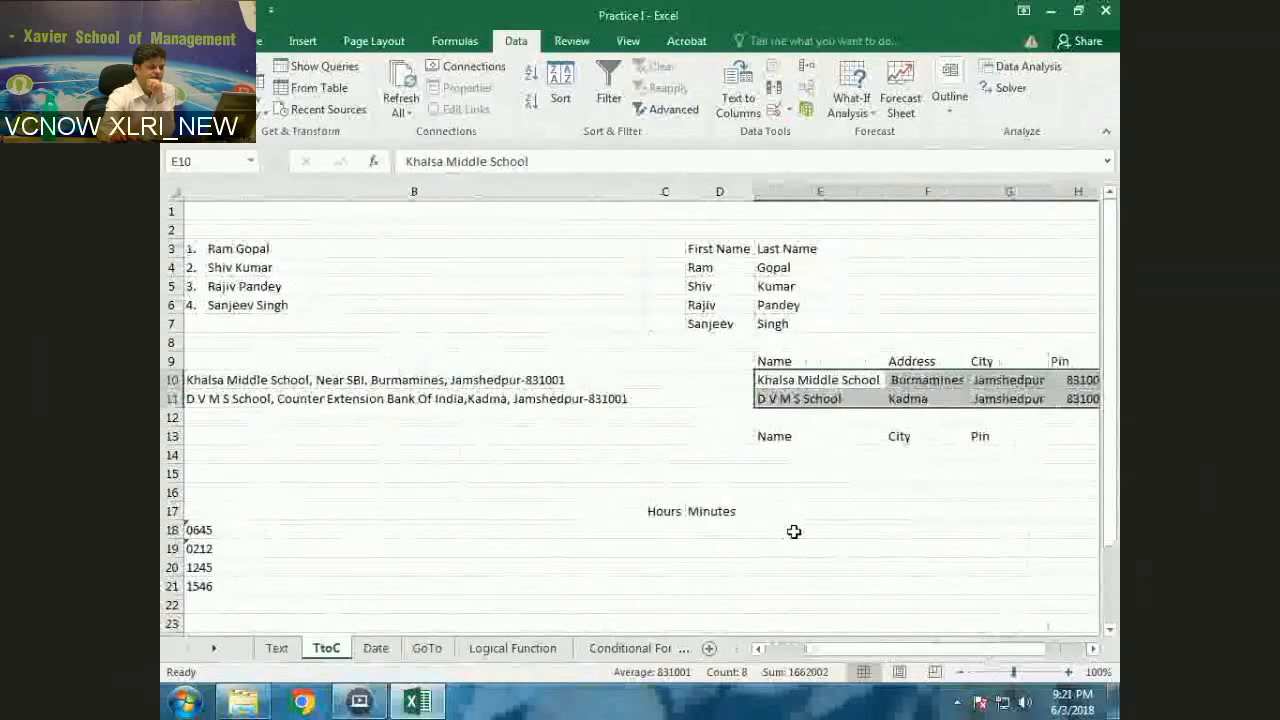
{"action": "scroll", "coordinate": [793, 531], "scroll_direction": "down", "scroll_amount": 1}
{"action": "left_click", "coordinate": [1035, 393]}
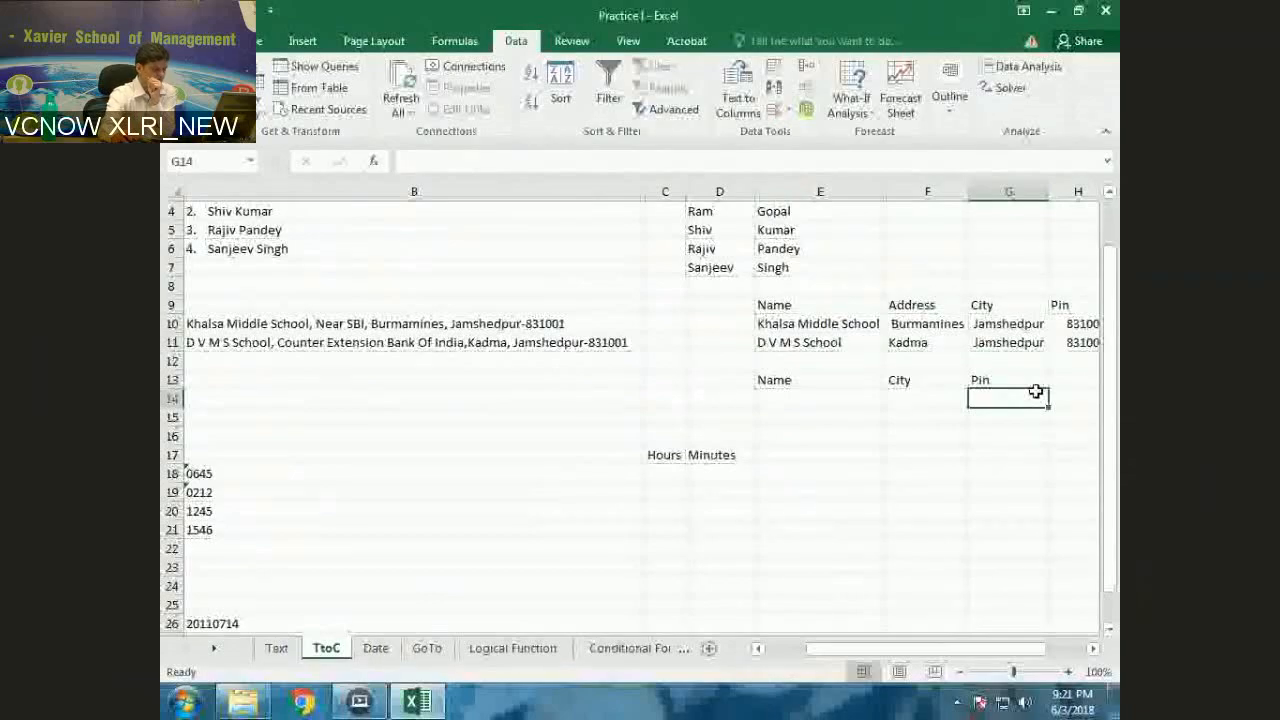
{"action": "scroll", "coordinate": [704, 515], "scroll_direction": "left", "scroll_amount": 1}
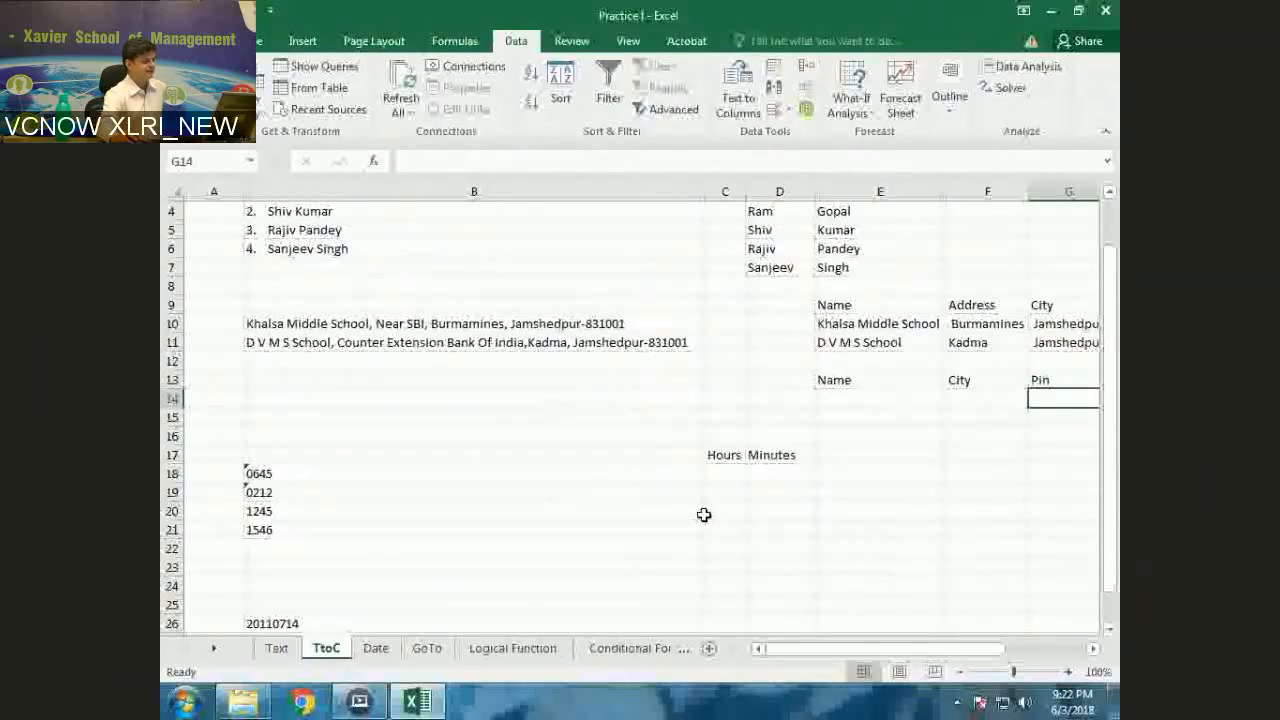
Start Text to Columns on the four-digit times in B18:B21 as fixed width data
{"action": "scroll", "coordinate": [704, 515], "scroll_direction": "down", "scroll_amount": 1}
{"action": "left_click_drag", "start_coordinate": [271, 417], "coordinate": [292, 472]}
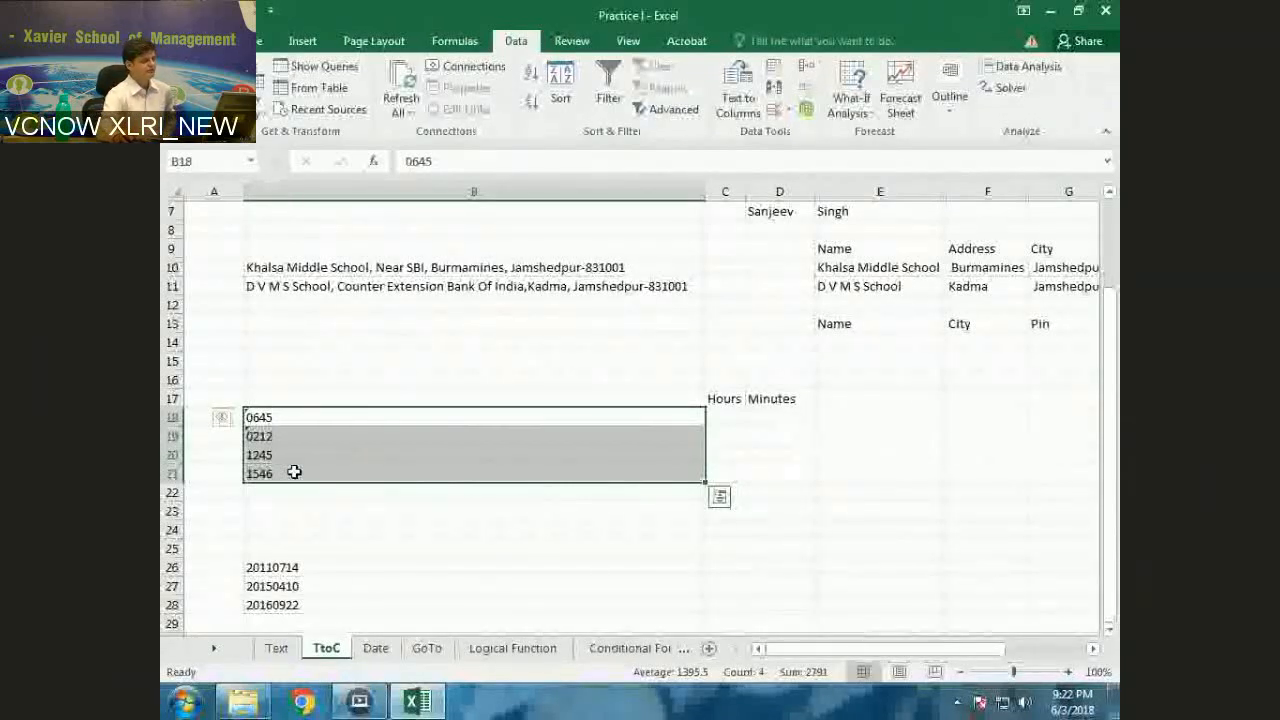
{"action": "left_click", "coordinate": [380, 413]}
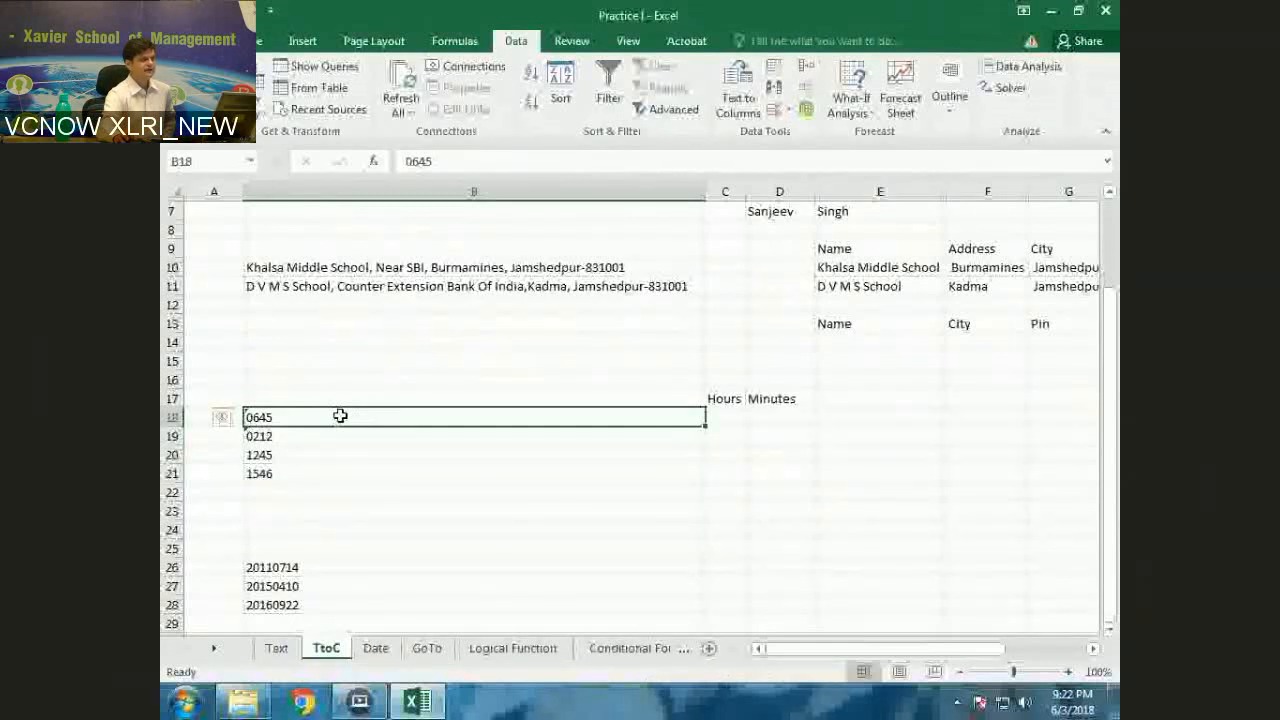
{"action": "left_click_drag", "start_coordinate": [340, 416], "coordinate": [340, 473]}
{"action": "left_click", "coordinate": [738, 98]}
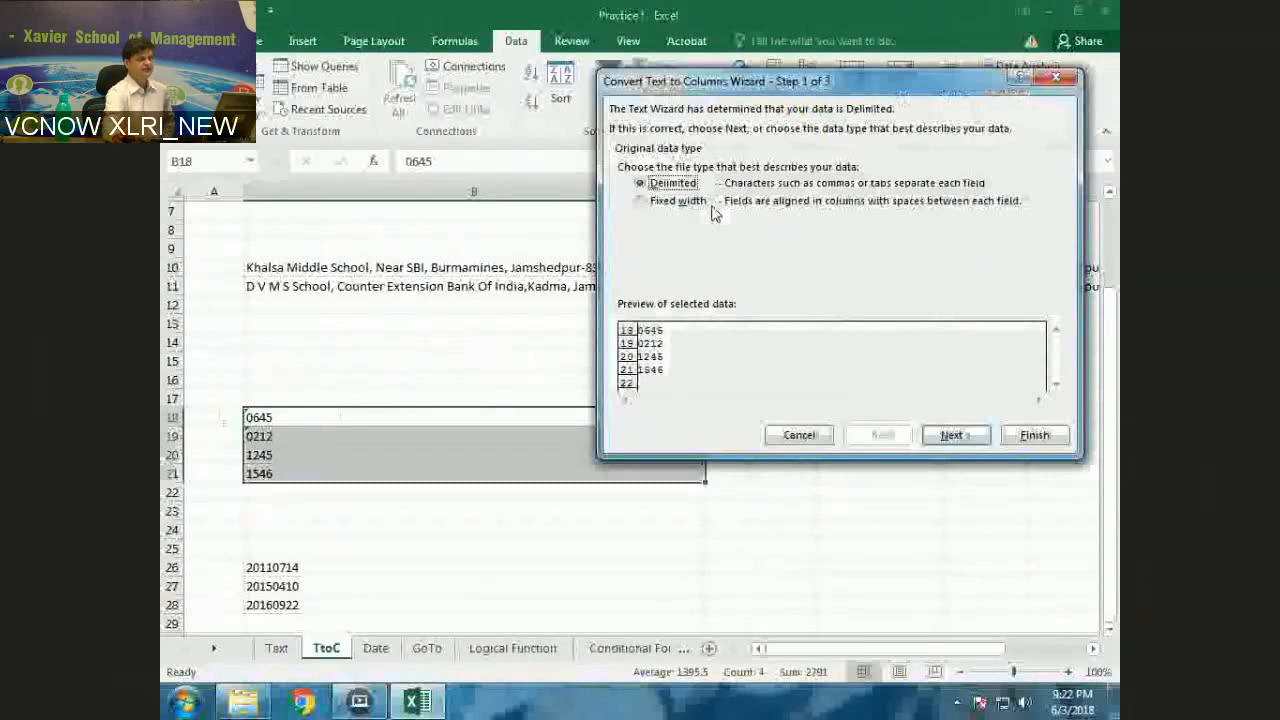
{"action": "left_click_drag", "start_coordinate": [716, 82], "coordinate": [648, 32]}
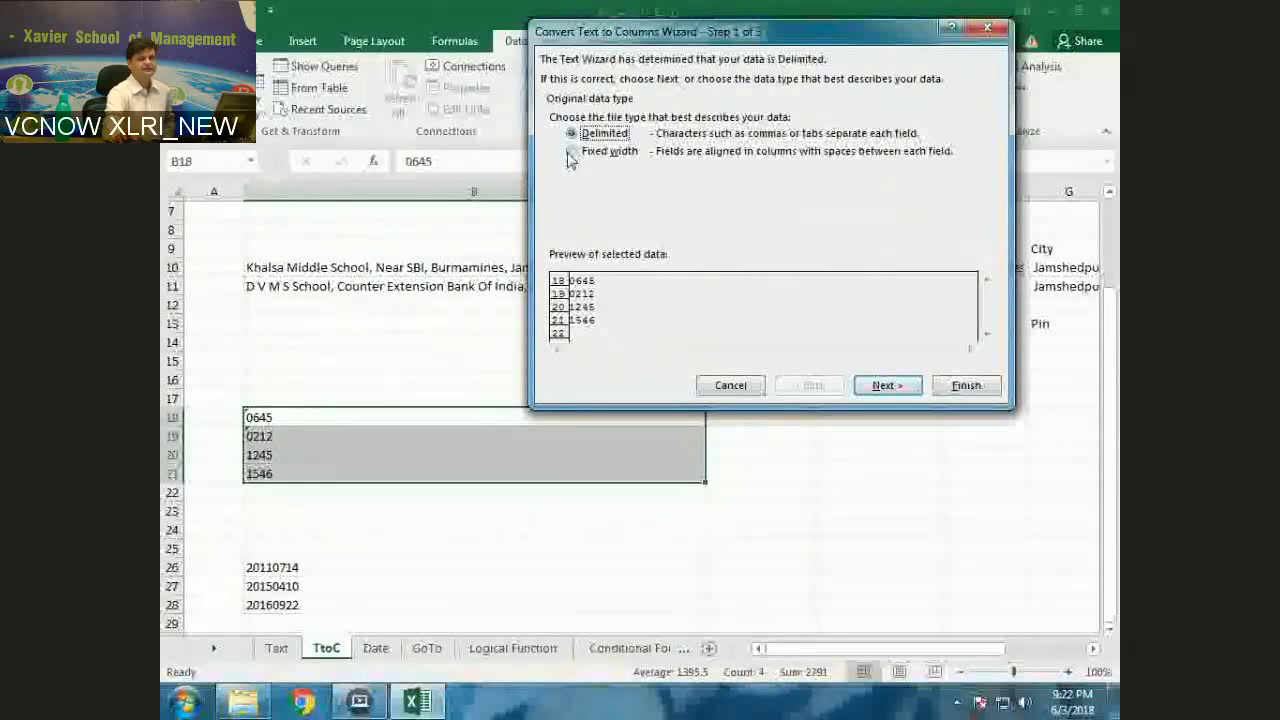
{"action": "left_click", "coordinate": [570, 151]}
{"action": "key", "text": "Return"}
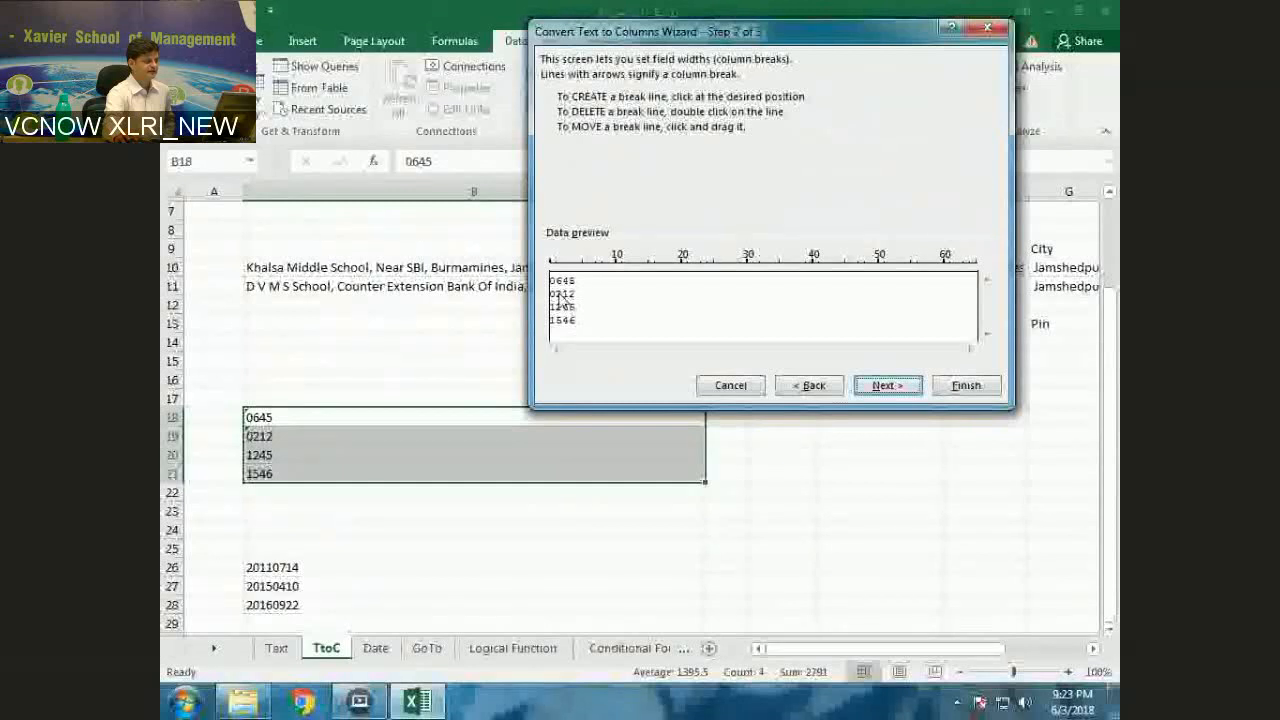
Add a column break after the second digit of the times and output the hours and minutes starting at C18
{"action": "left_click", "coordinate": [561, 300]}
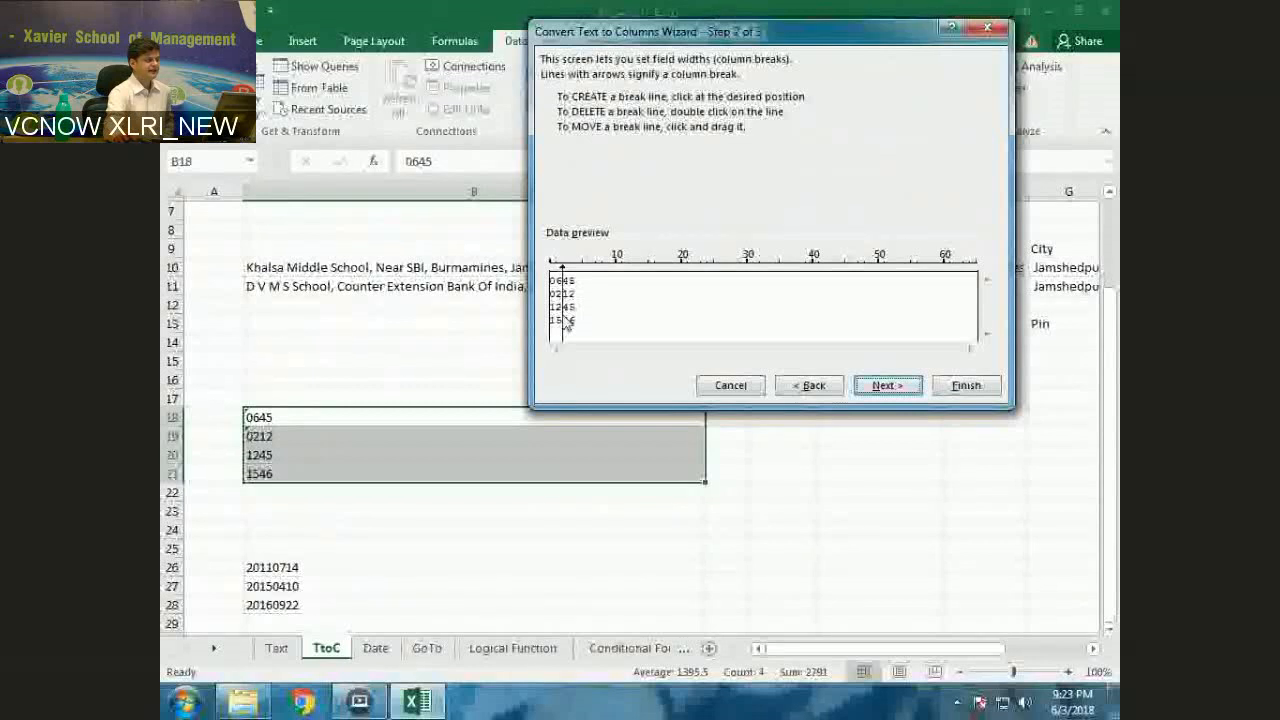
{"action": "left_click", "coordinate": [887, 385]}
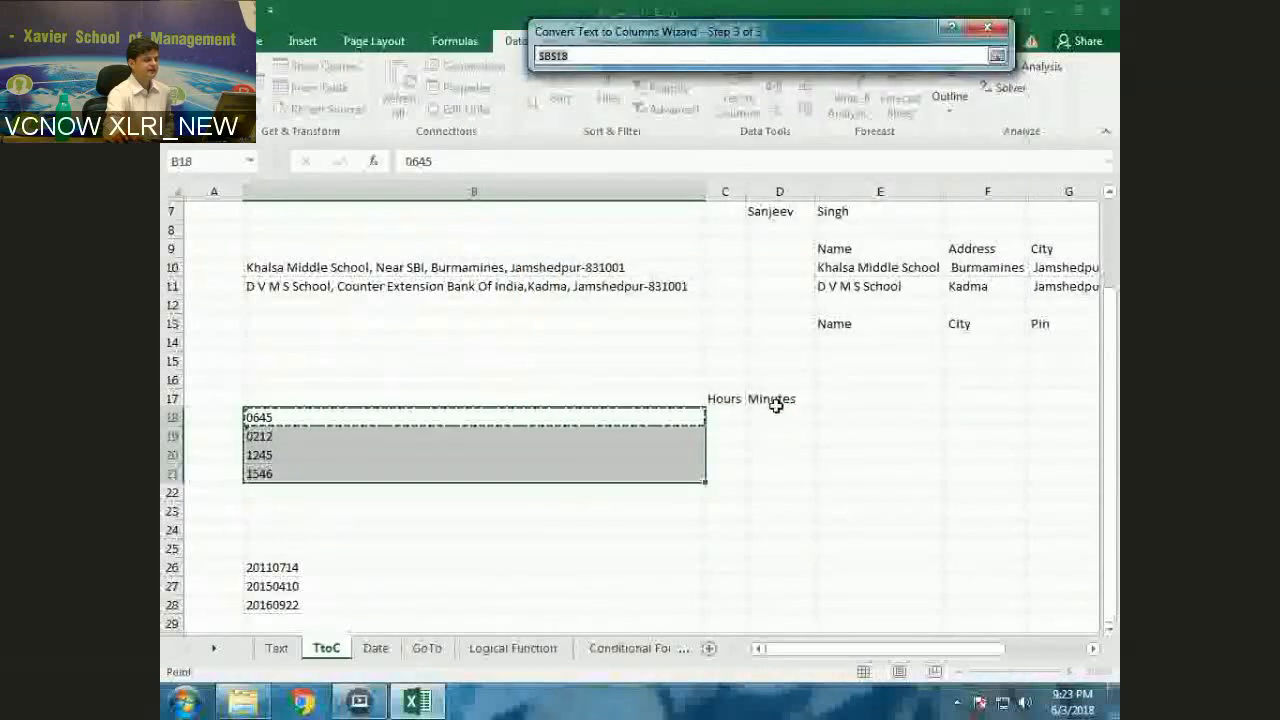
{"action": "key", "text": "Return"}
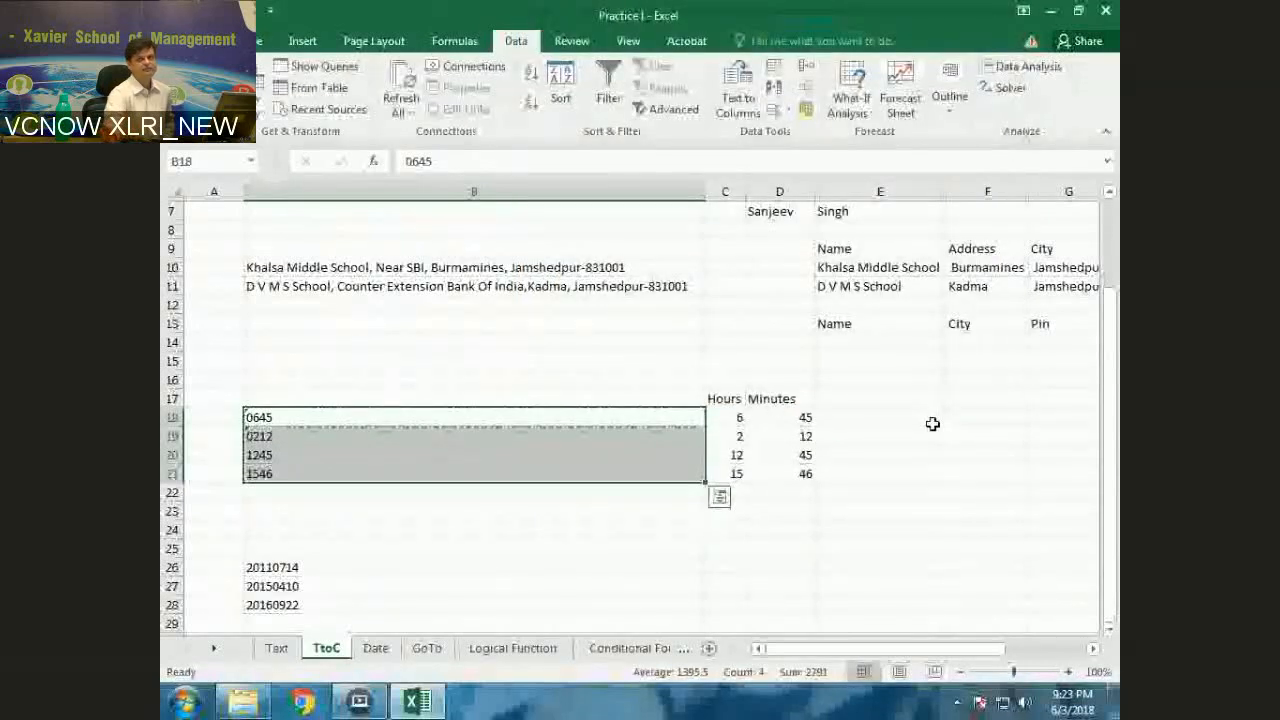
{"action": "left_click", "coordinate": [785, 417]}
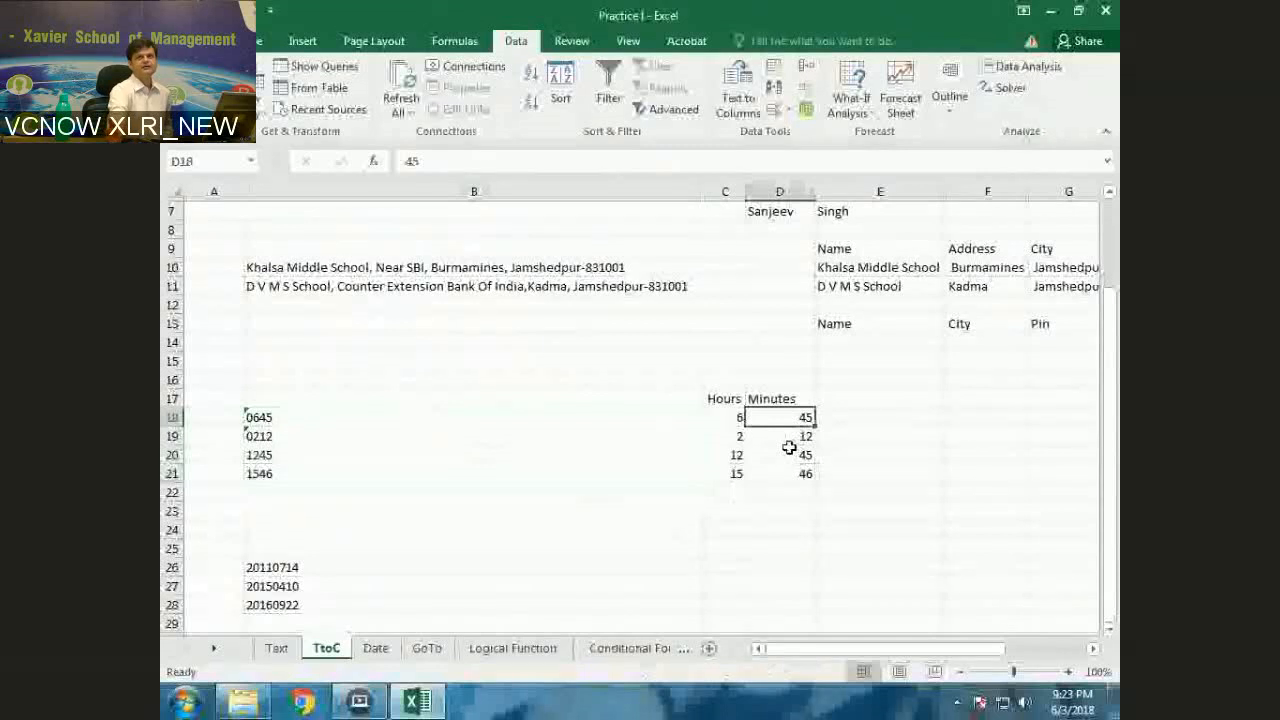
Start Text to Columns on the eight-digit dates in B26:B28 as delimited data and advance to the column format settings
{"action": "scroll", "coordinate": [789, 447], "scroll_direction": "down", "scroll_amount": 1}
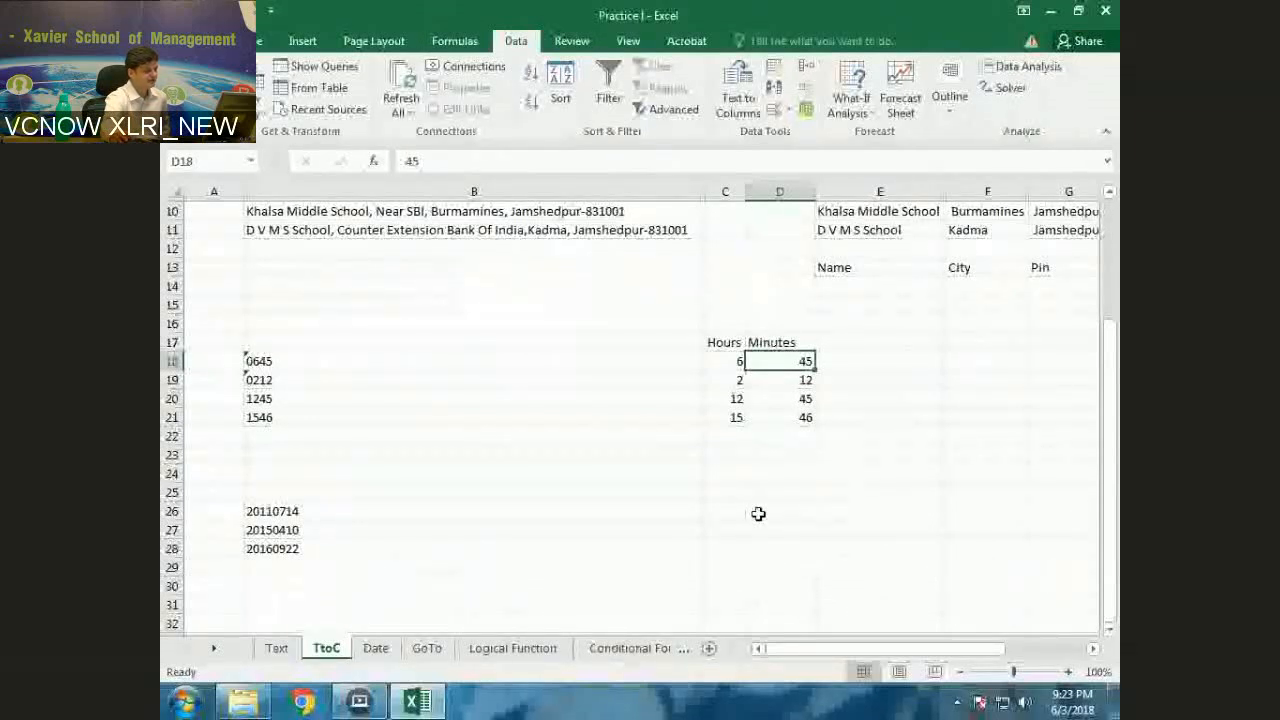
{"action": "scroll", "coordinate": [639, 489], "scroll_direction": "down", "scroll_amount": 1}
{"action": "left_click_drag", "start_coordinate": [300, 455], "coordinate": [300, 492]}
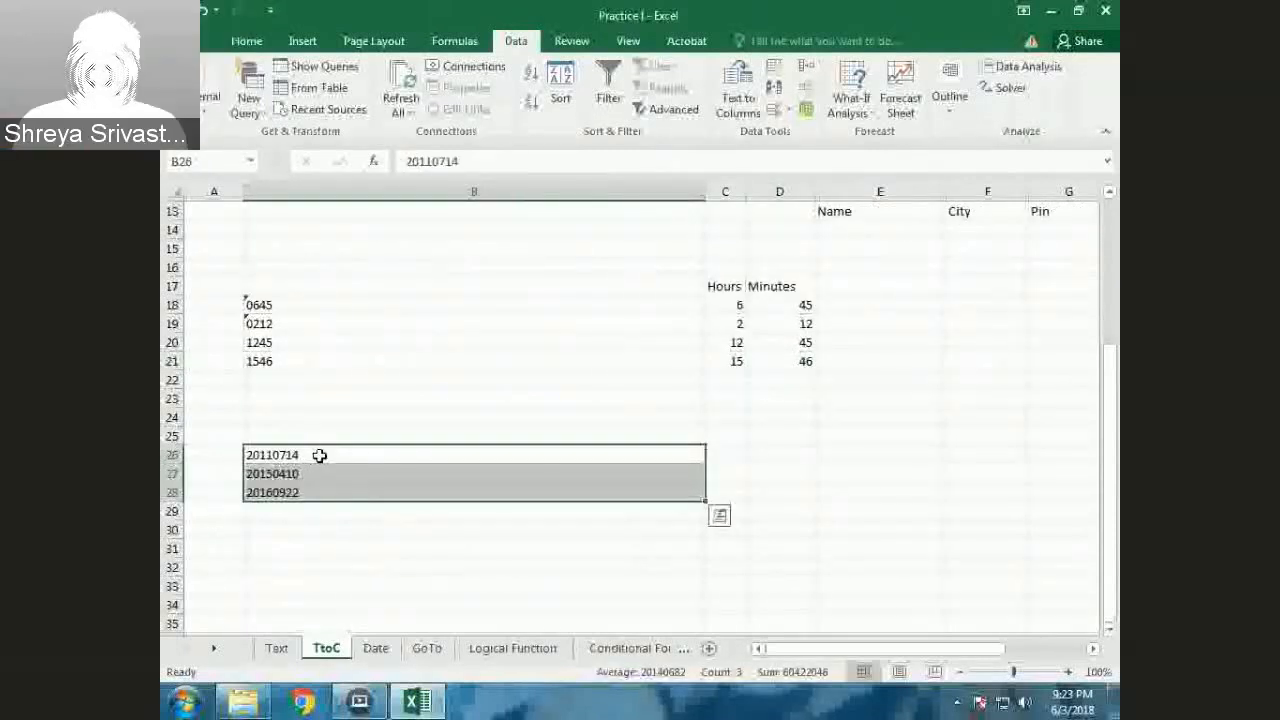
{"action": "left_click", "coordinate": [319, 455]}
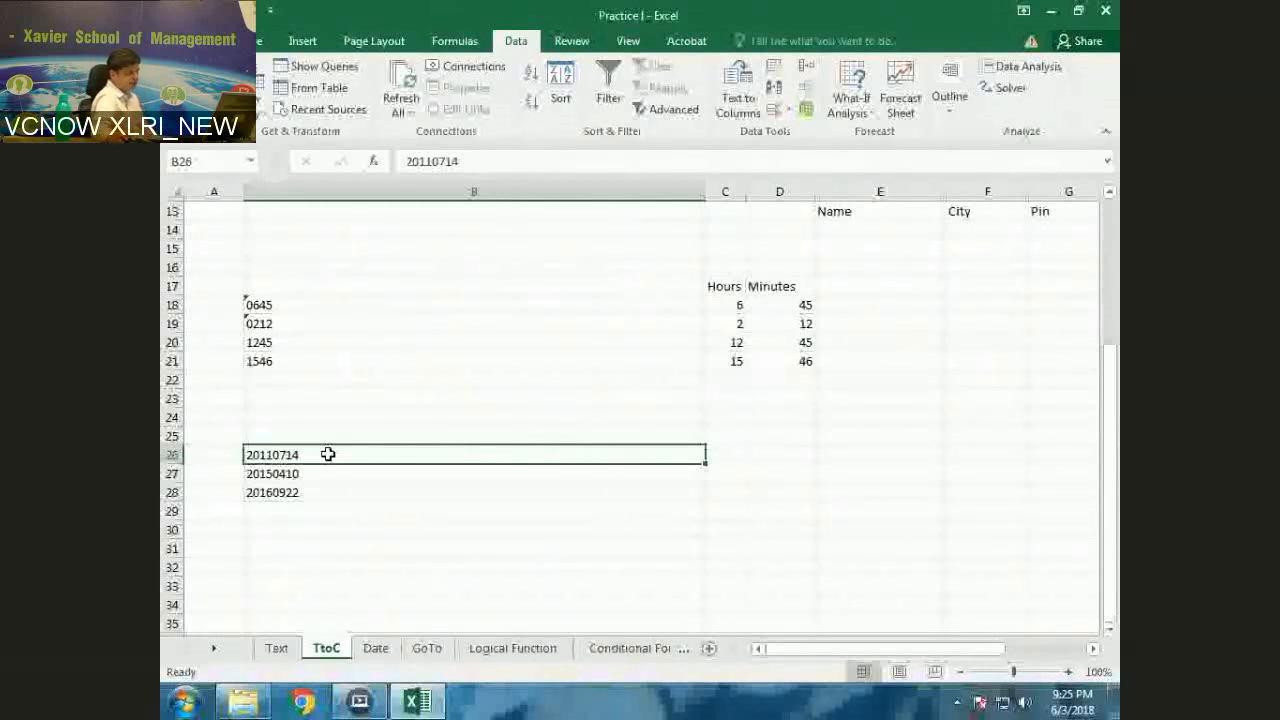
{"action": "left_click_drag", "start_coordinate": [327, 465], "coordinate": [328, 494]}
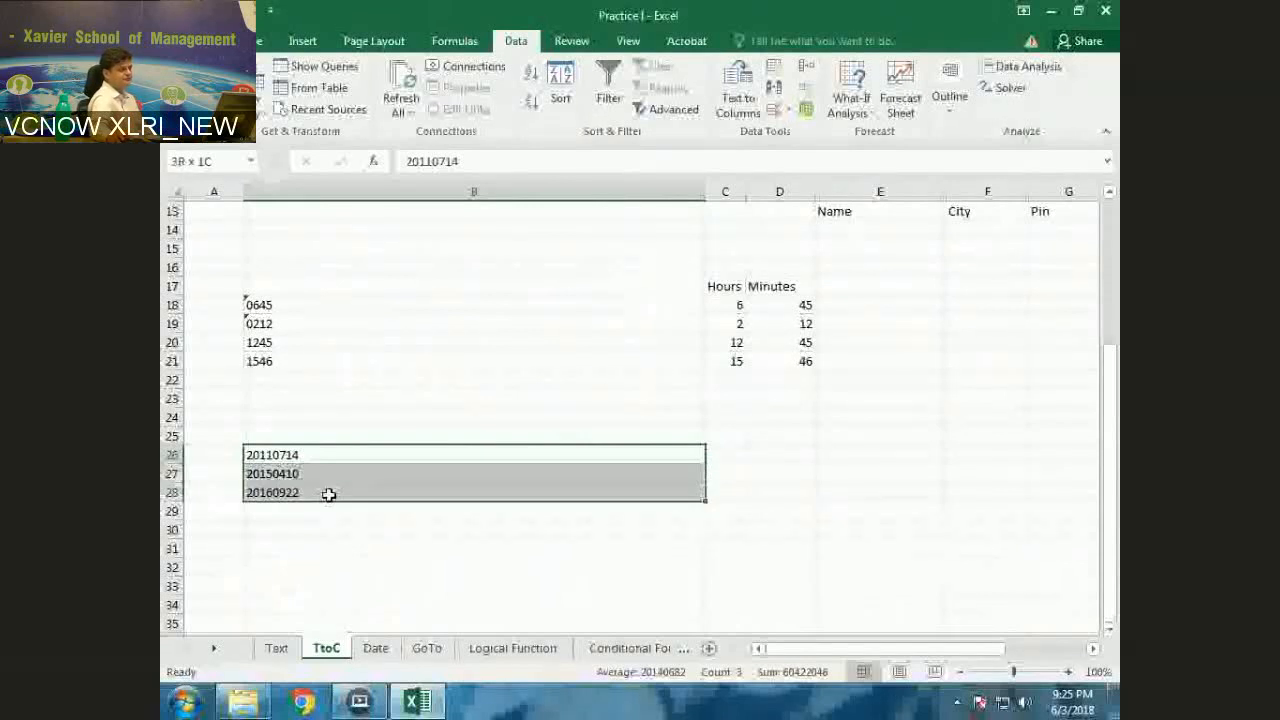
{"action": "left_click_drag", "start_coordinate": [328, 494], "coordinate": [328, 494]}
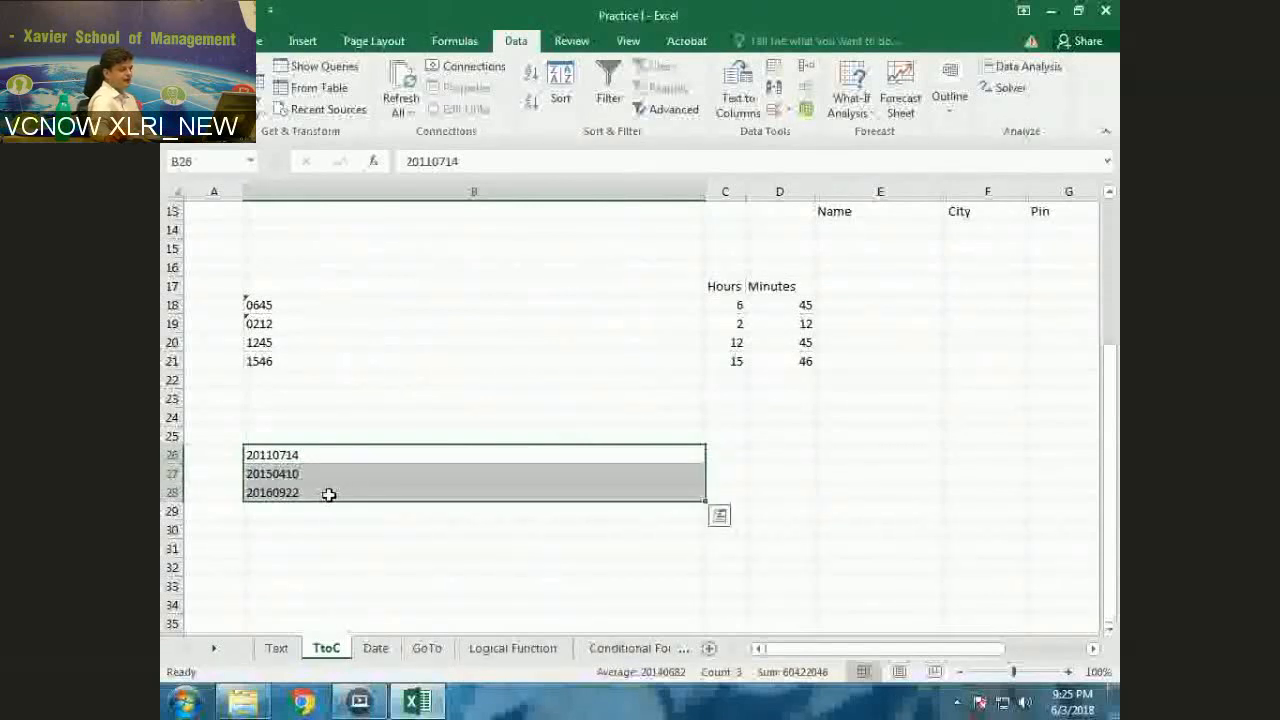
{"action": "left_click", "coordinate": [738, 92]}
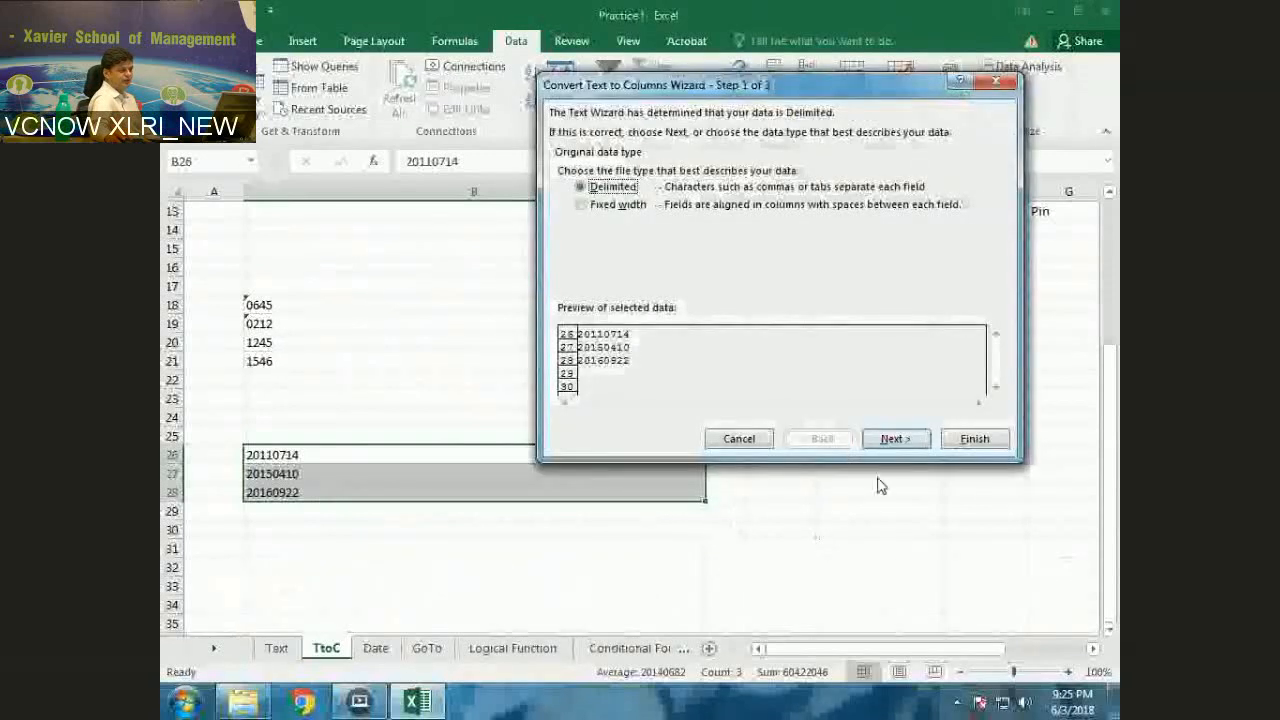
{"action": "left_click", "coordinate": [895, 441]}
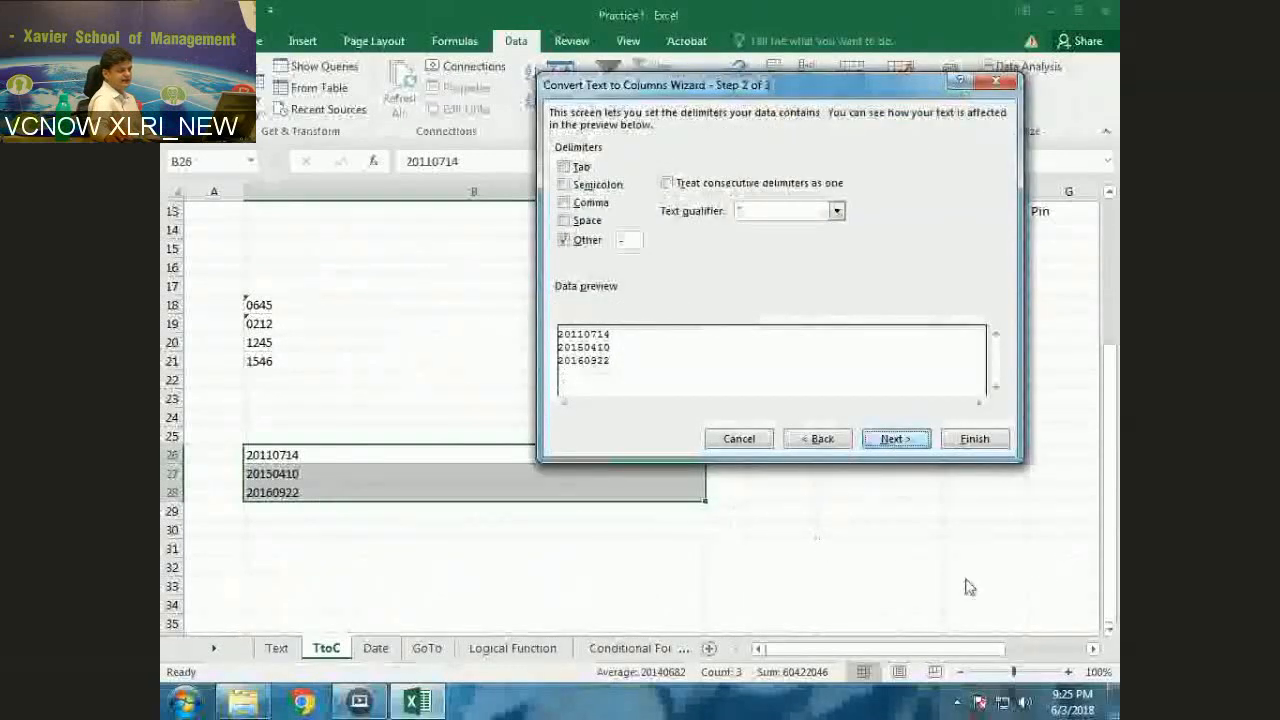
{"action": "left_click", "coordinate": [907, 442]}
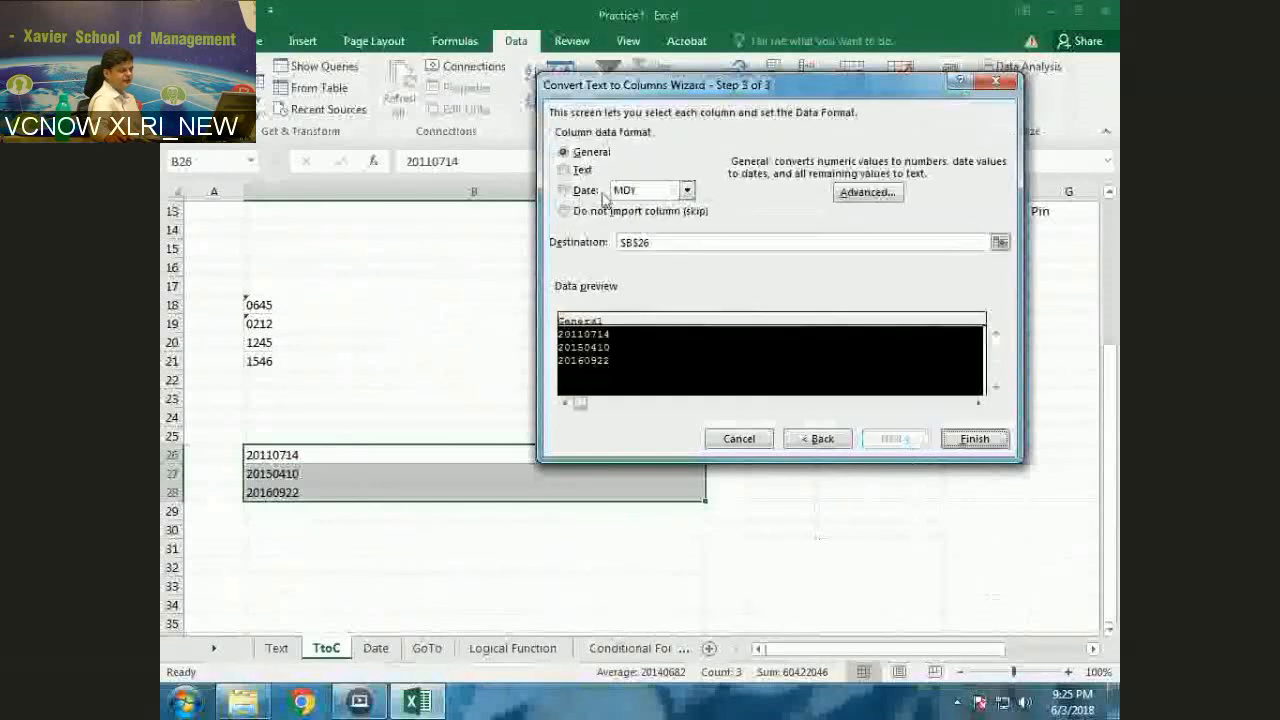
Set the column data format of the eight-digit dates to Date in YMD order
{"action": "left_click", "coordinate": [566, 191]}
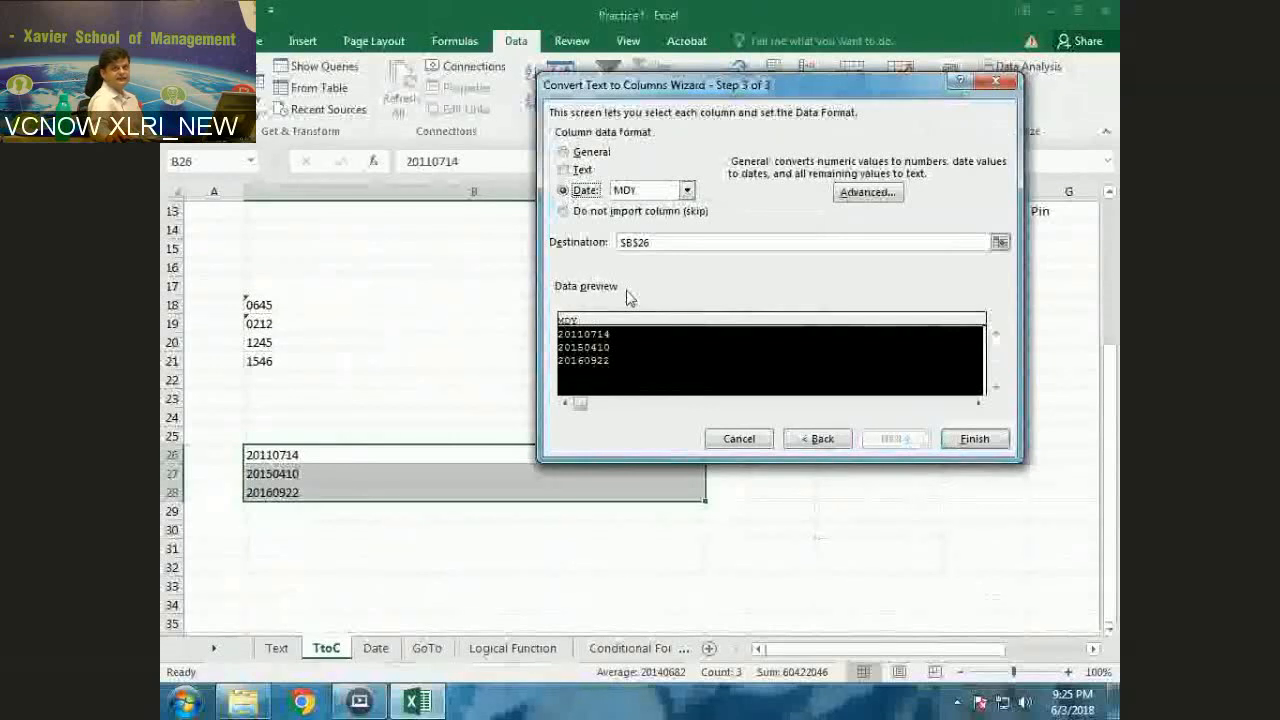
{"action": "left_click", "coordinate": [688, 191]}
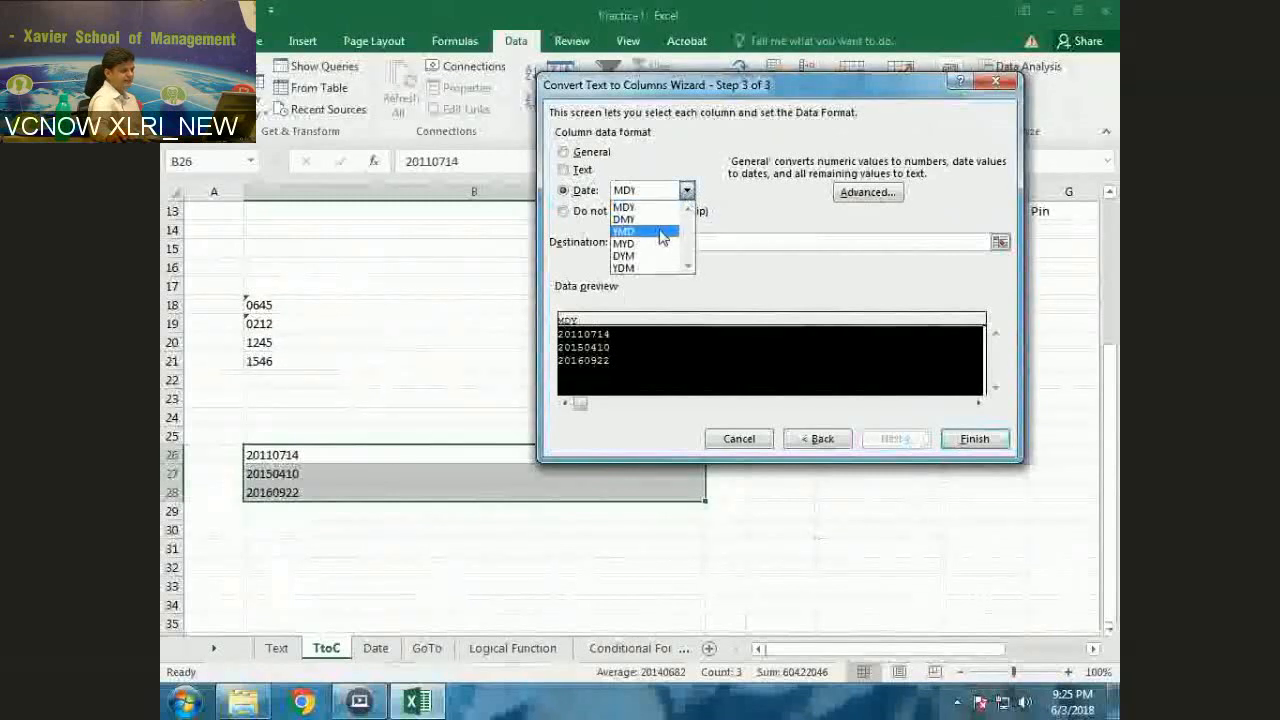
{"action": "left_click", "coordinate": [660, 233]}
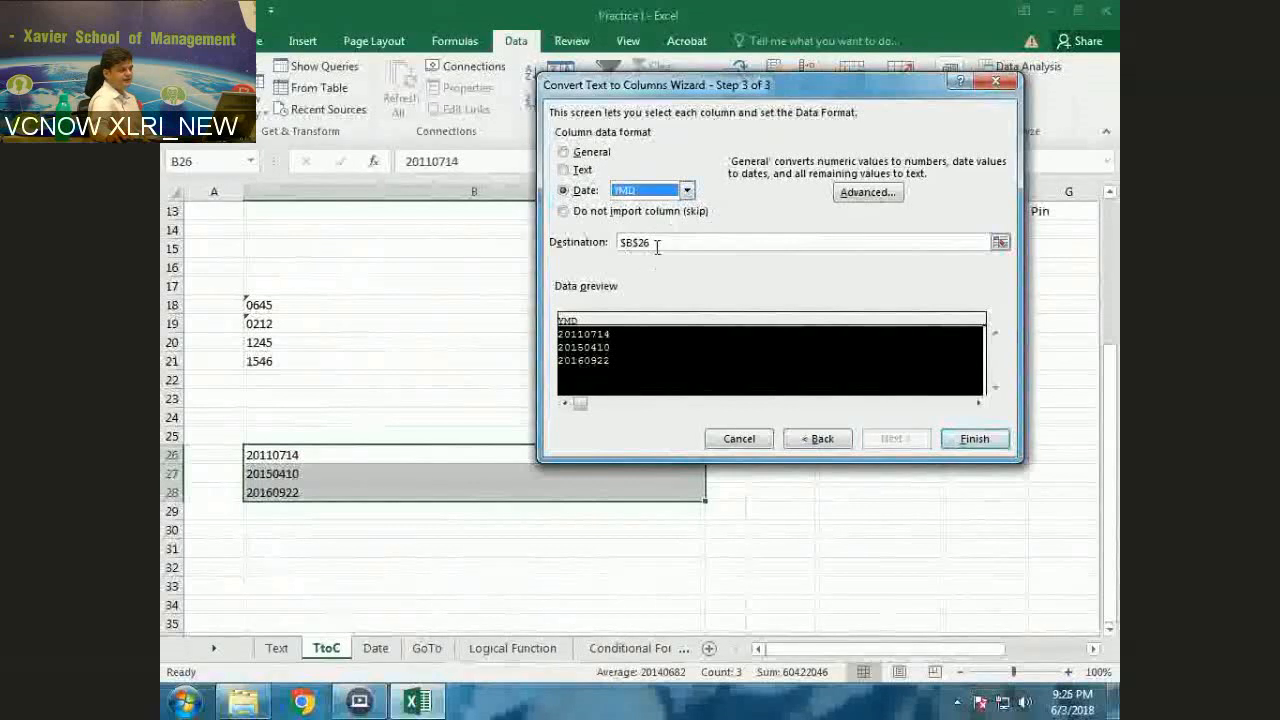
Set the destination of the converted dates to D26, finish the conversion and select the first converted date
{"action": "left_click", "coordinate": [999, 244]}
{"action": "left_click", "coordinate": [772, 452]}
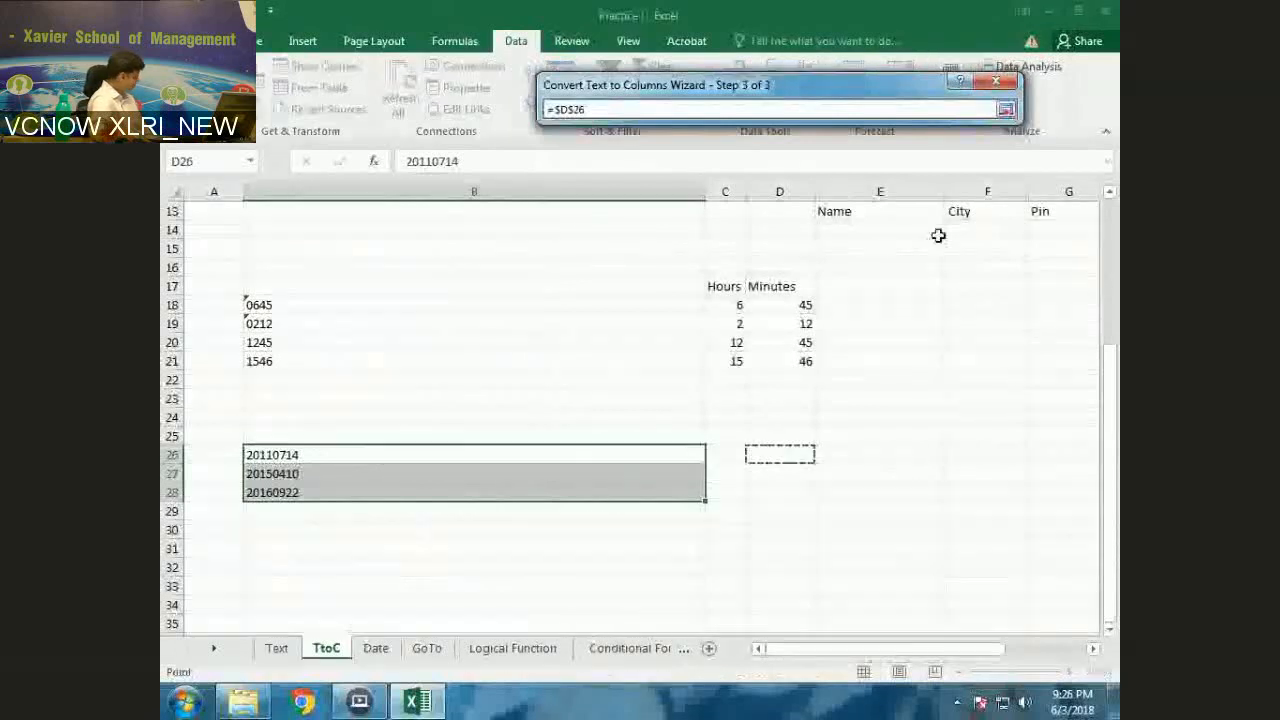
{"action": "key", "text": "Return"}
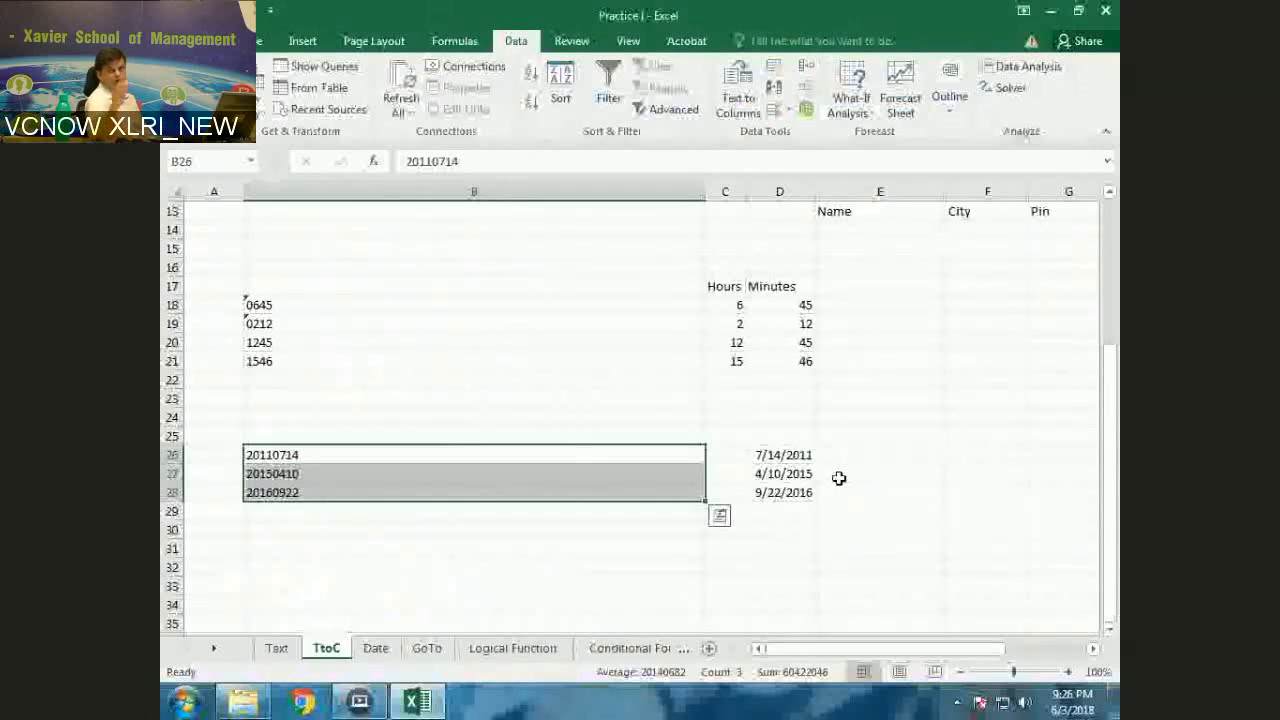
{"action": "left_click", "coordinate": [790, 456]}
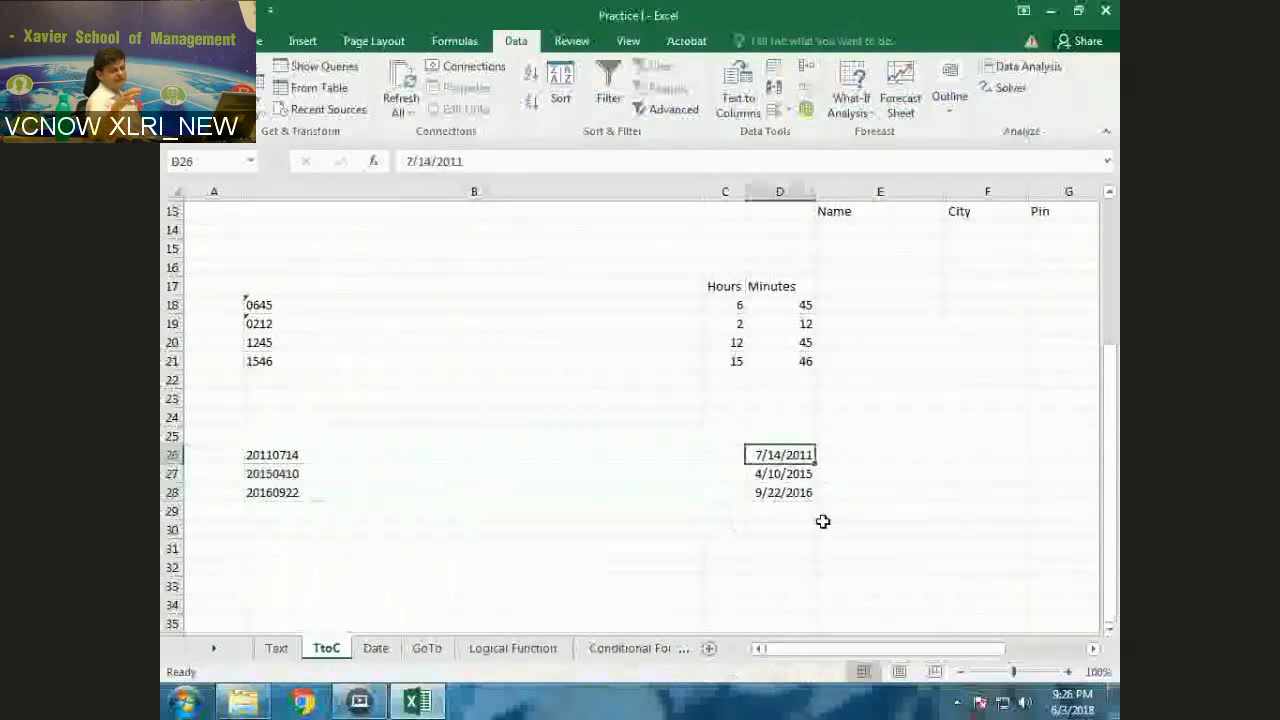